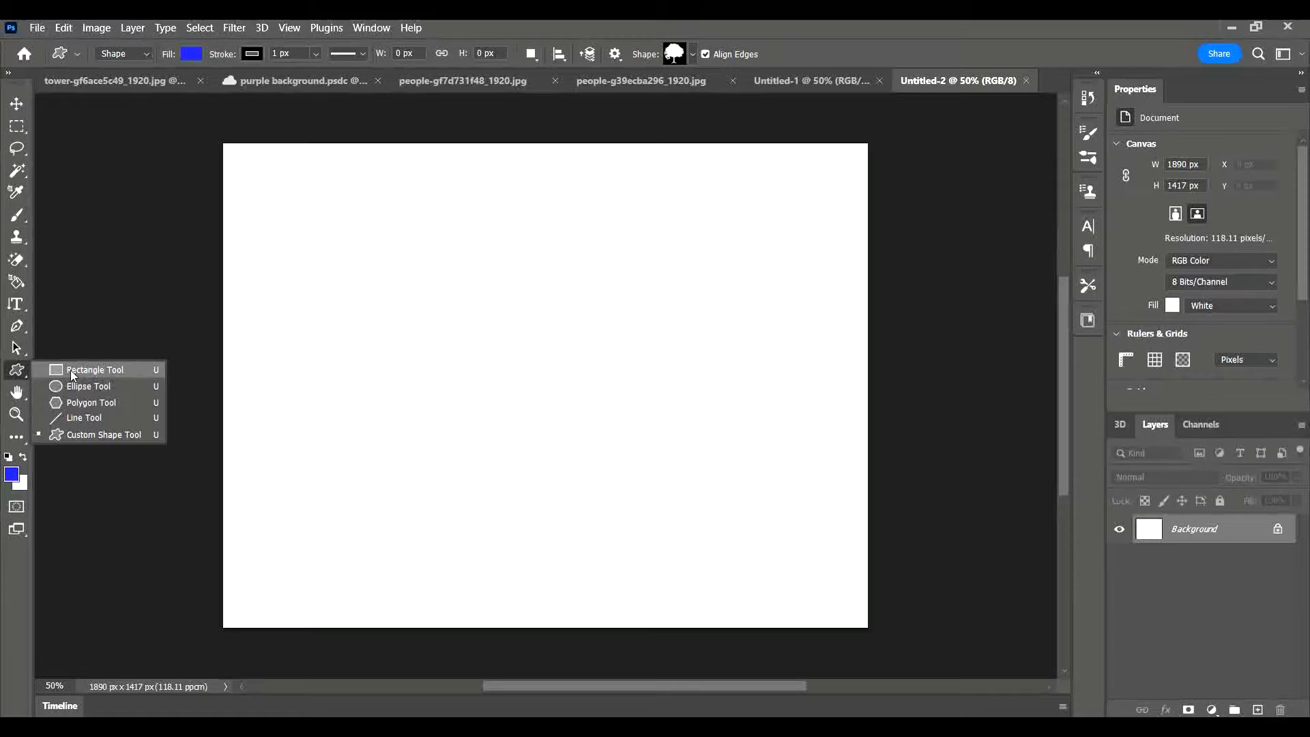
Draw a 523 × 384 px rectangle in the canvas's upper left and fill it bright green (#23dc65)
{"action": "left_click", "coordinate": [97, 370]}
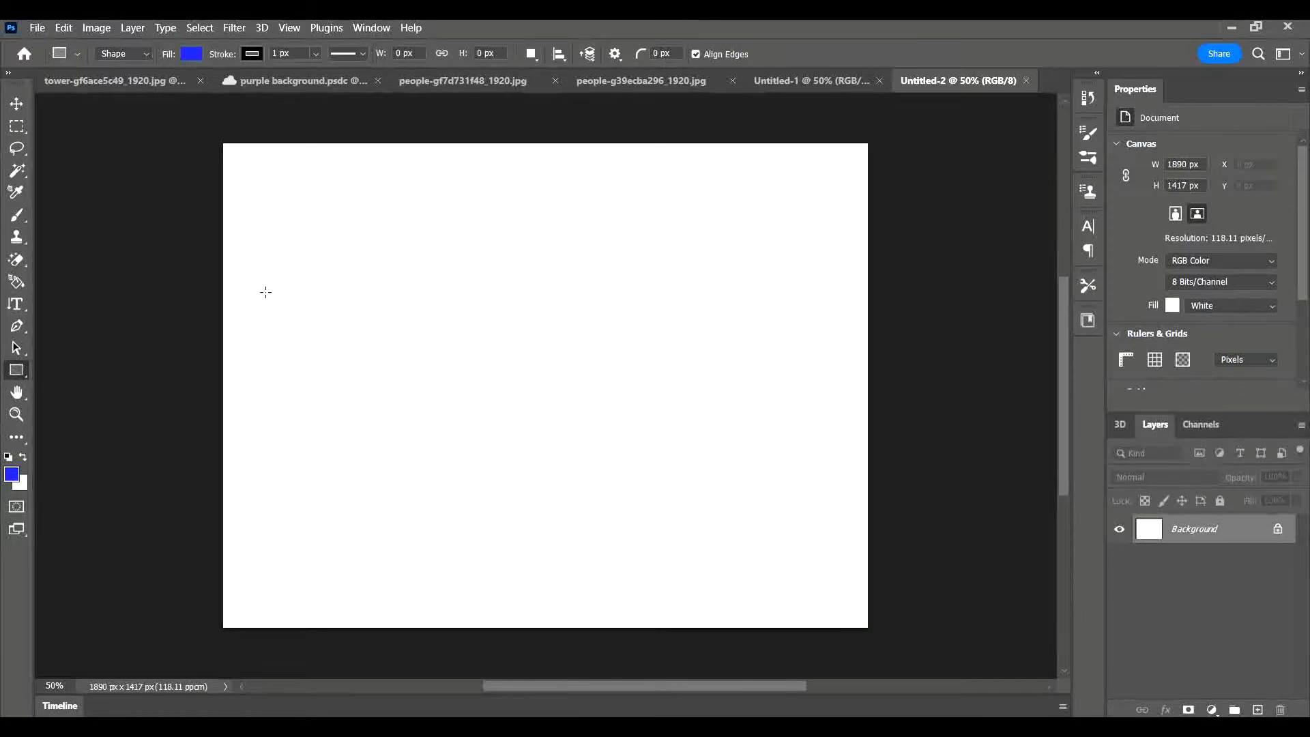
{"action": "left_click_drag", "start_coordinate": [270, 215], "coordinate": [448, 345]}
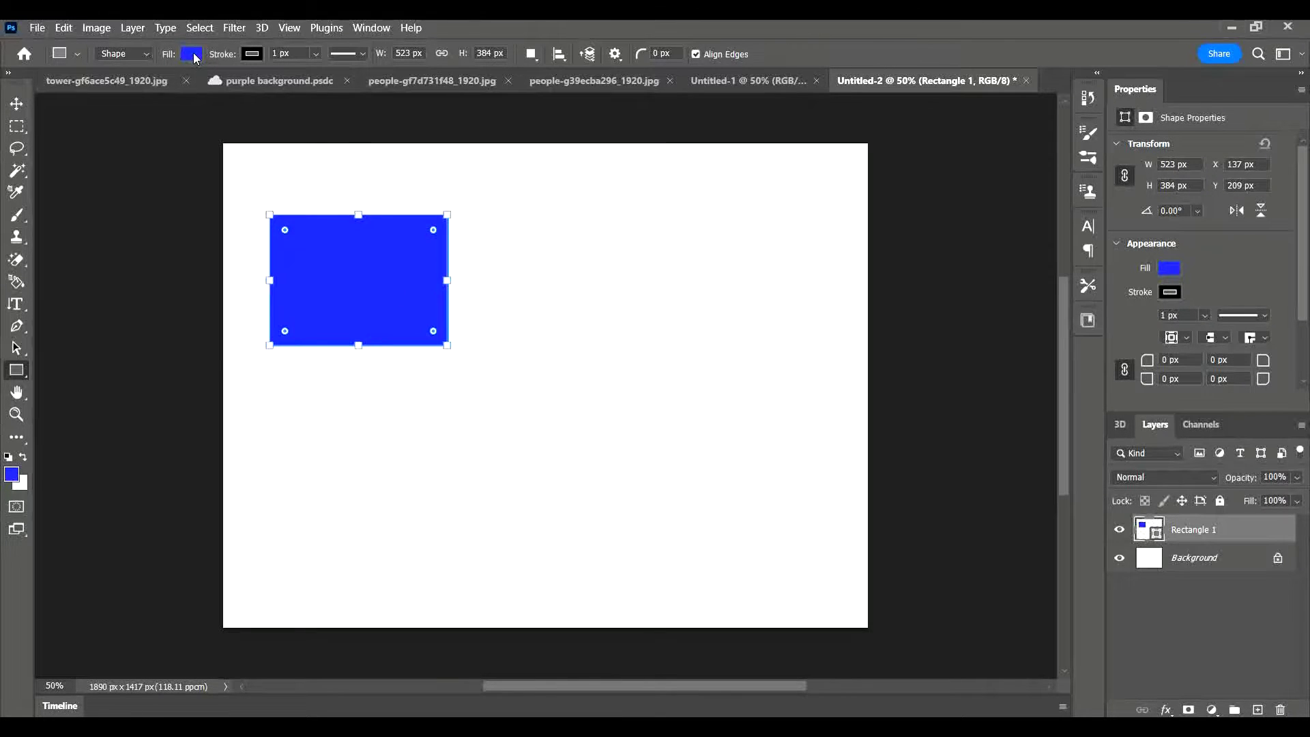
{"action": "left_click", "coordinate": [195, 55]}
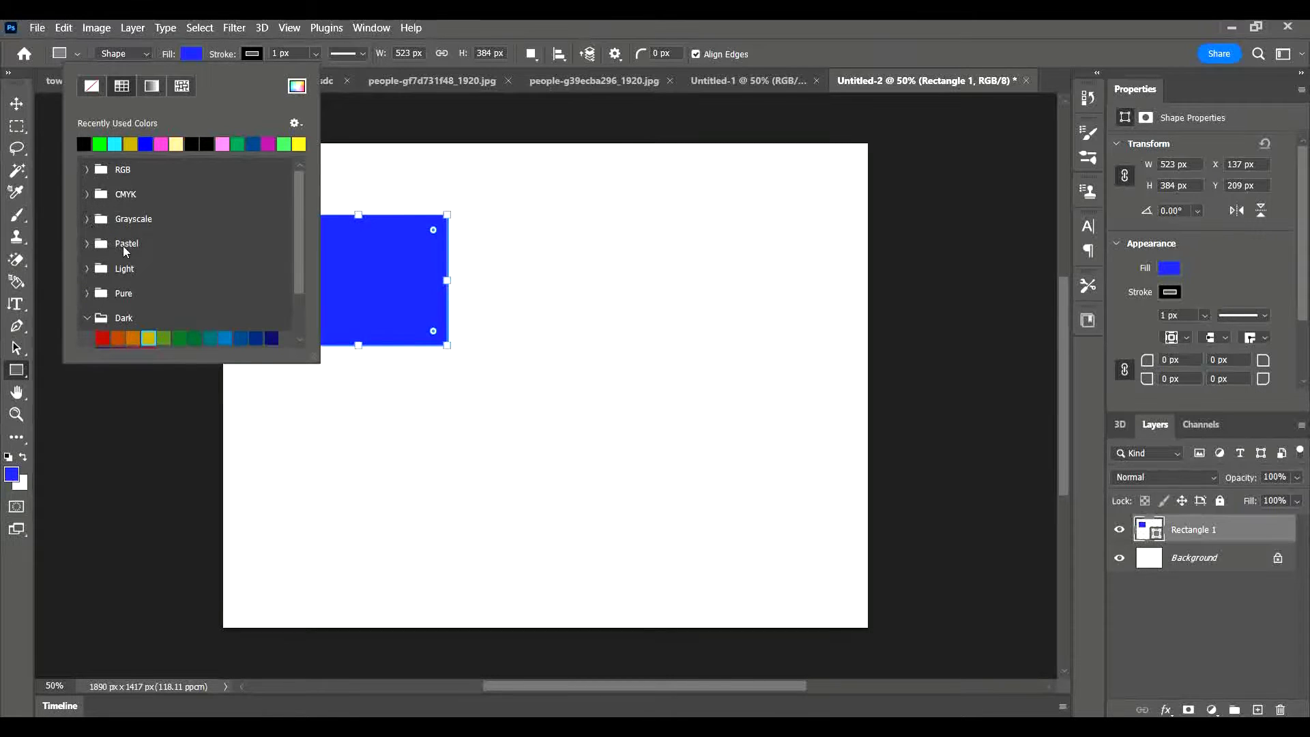
{"action": "left_click", "coordinate": [296, 86]}
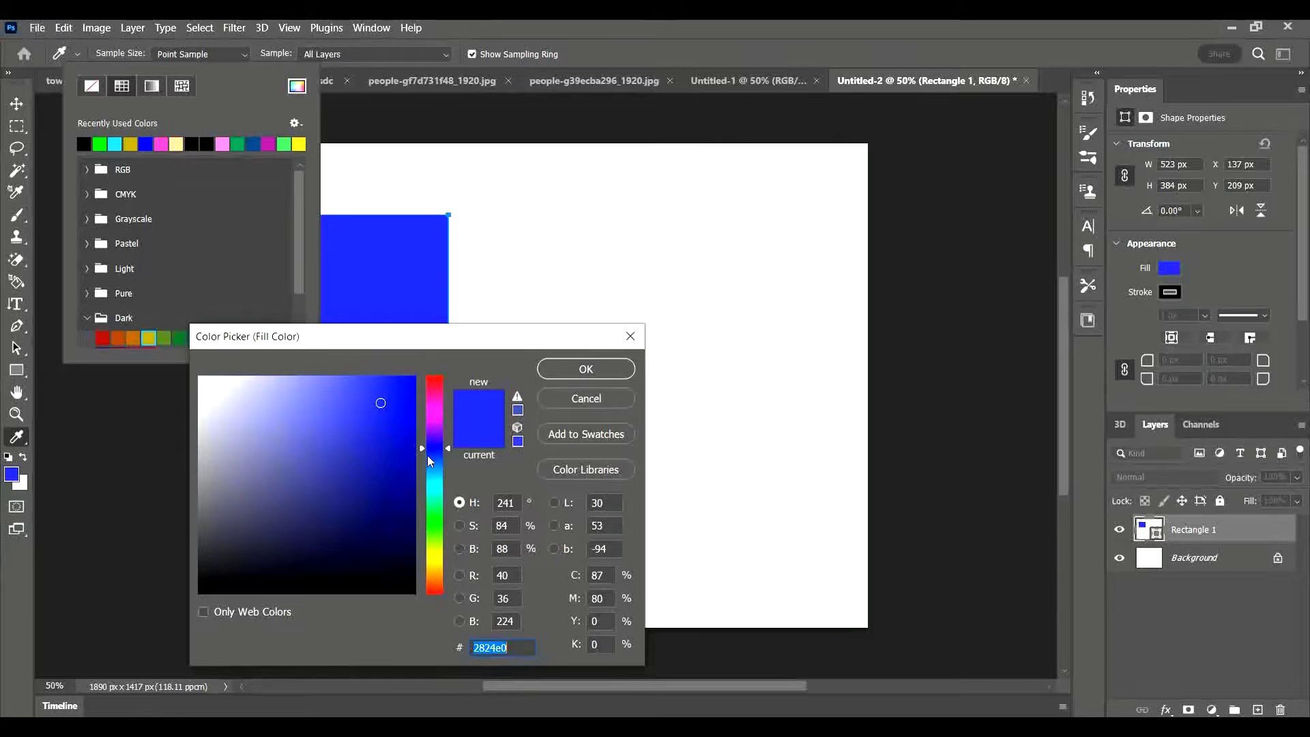
{"action": "left_click", "coordinate": [440, 500]}
{"action": "left_click_drag", "start_coordinate": [441, 505], "coordinate": [441, 509]}
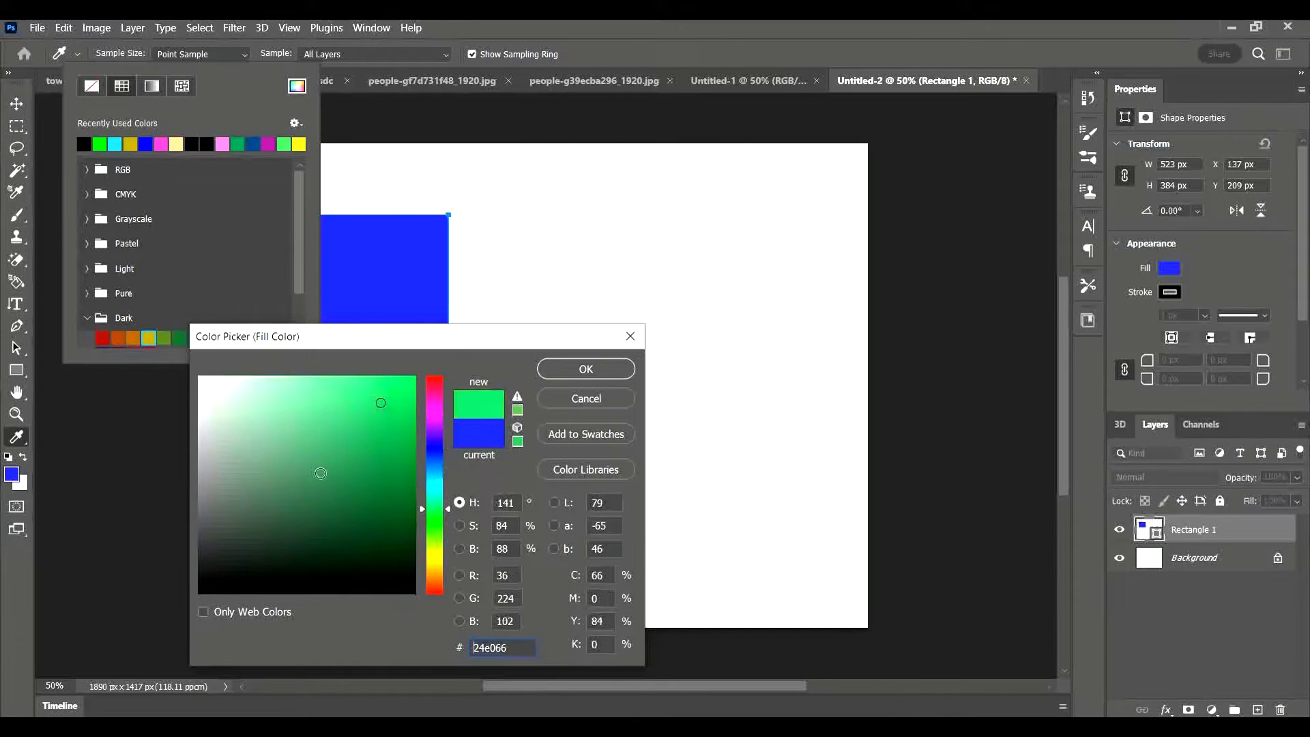
{"action": "left_click_drag", "start_coordinate": [356, 453], "coordinate": [380, 406]}
{"action": "left_click", "coordinate": [601, 375]}
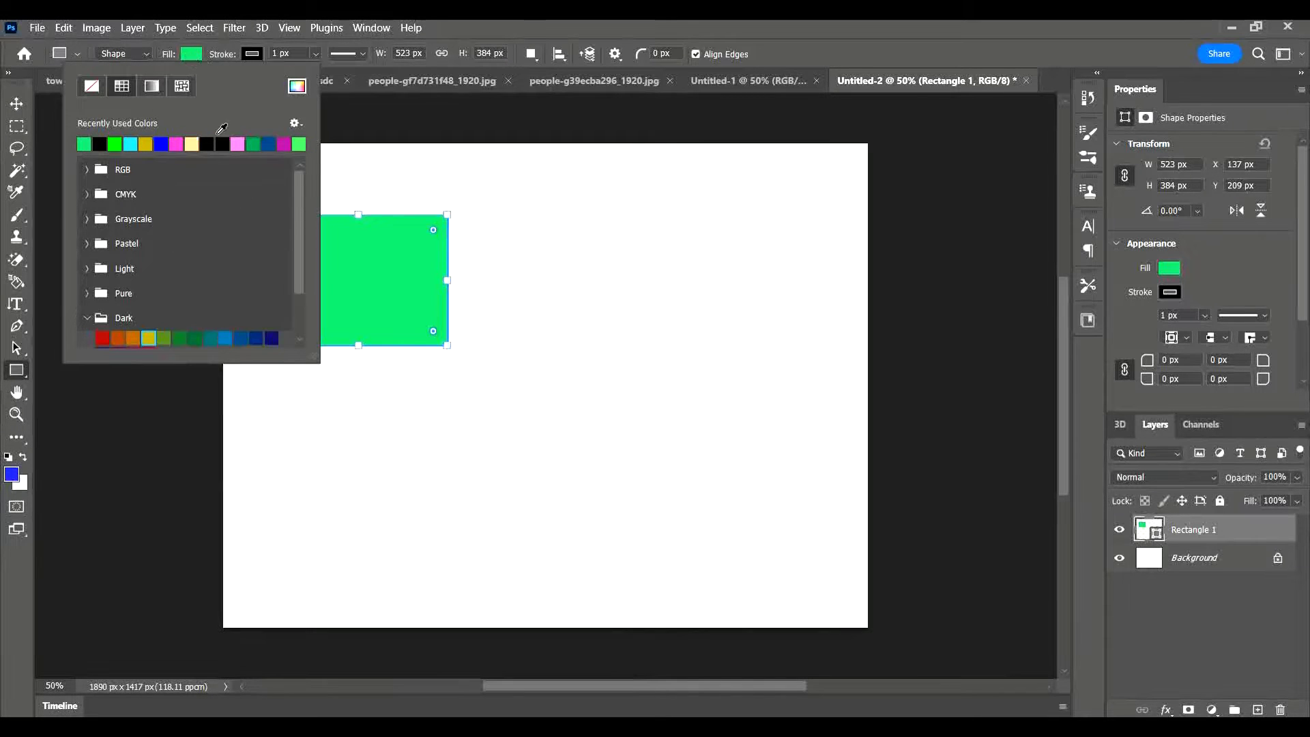
Give Rectangle 1 a 15 px stroke in light cyan from the Light swatches
{"action": "left_click", "coordinate": [187, 53]}
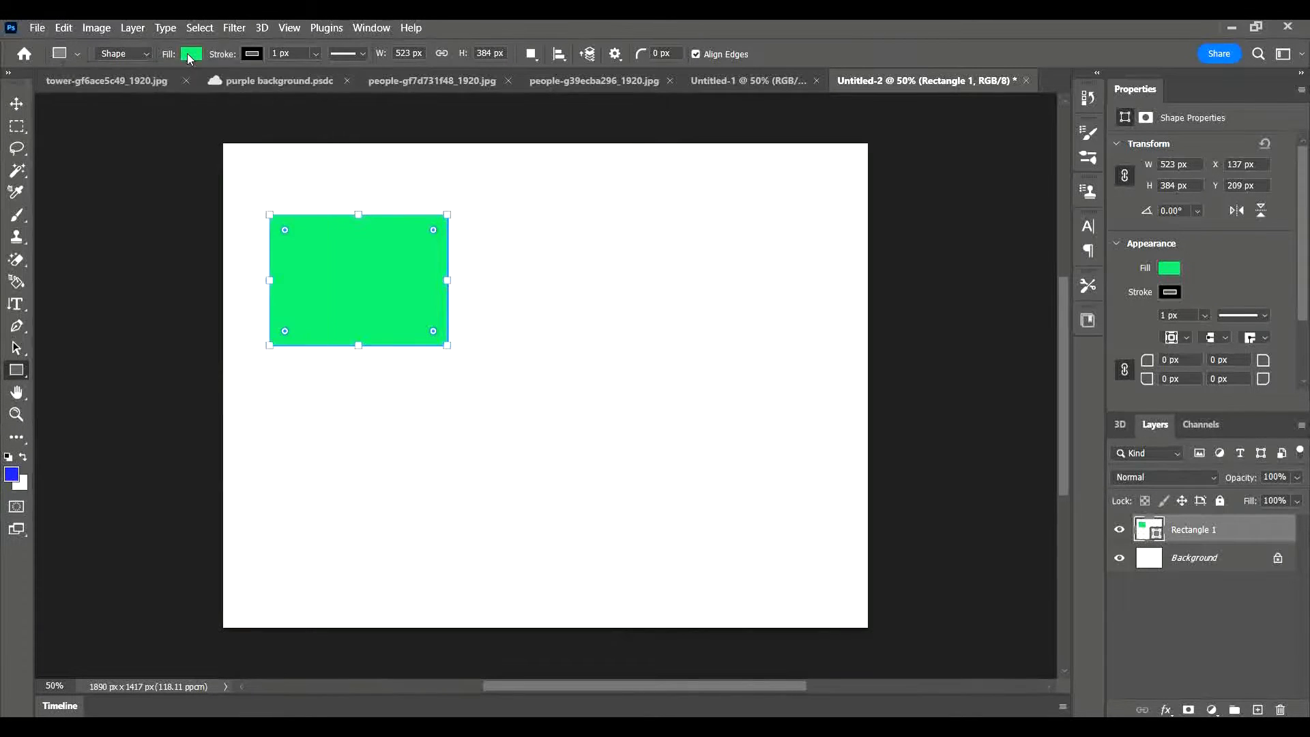
{"action": "left_click", "coordinate": [276, 52]}
{"action": "key", "text": "Delete"}
{"action": "type", "text": "15"}
{"action": "key", "text": "Return"}
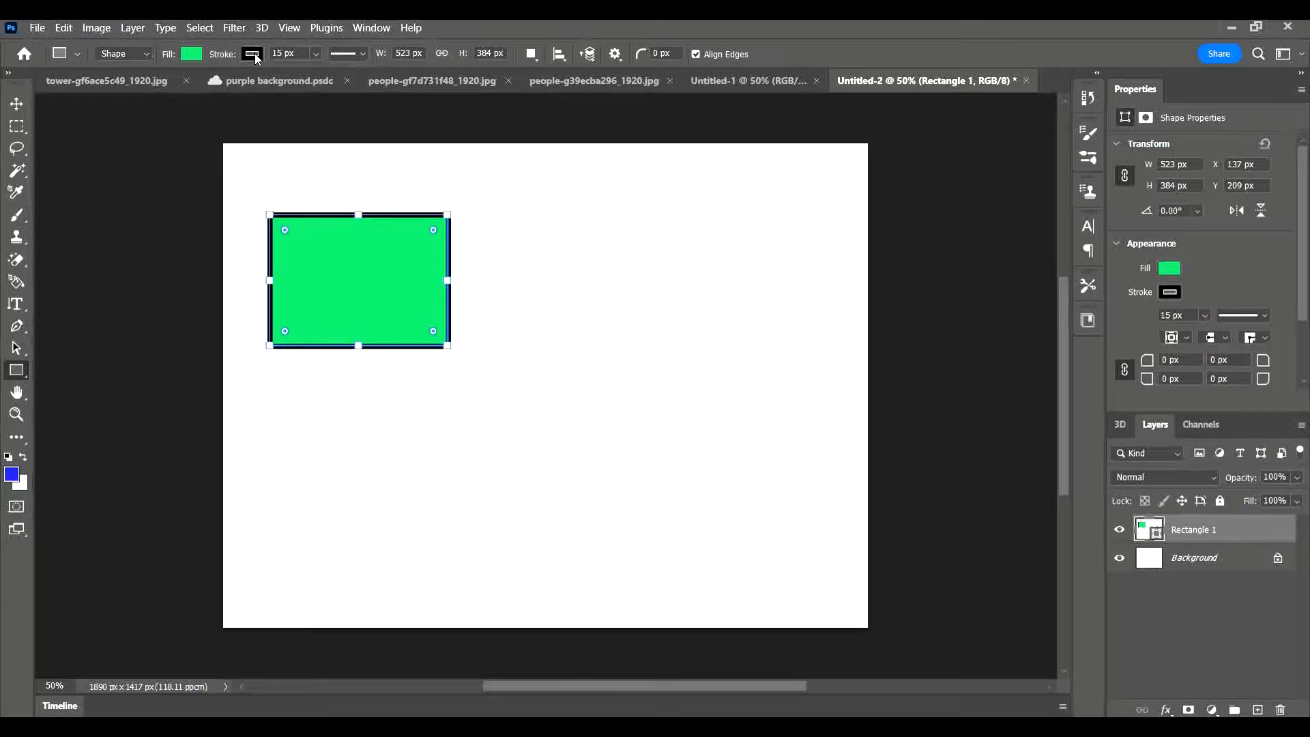
{"action": "left_click", "coordinate": [256, 56]}
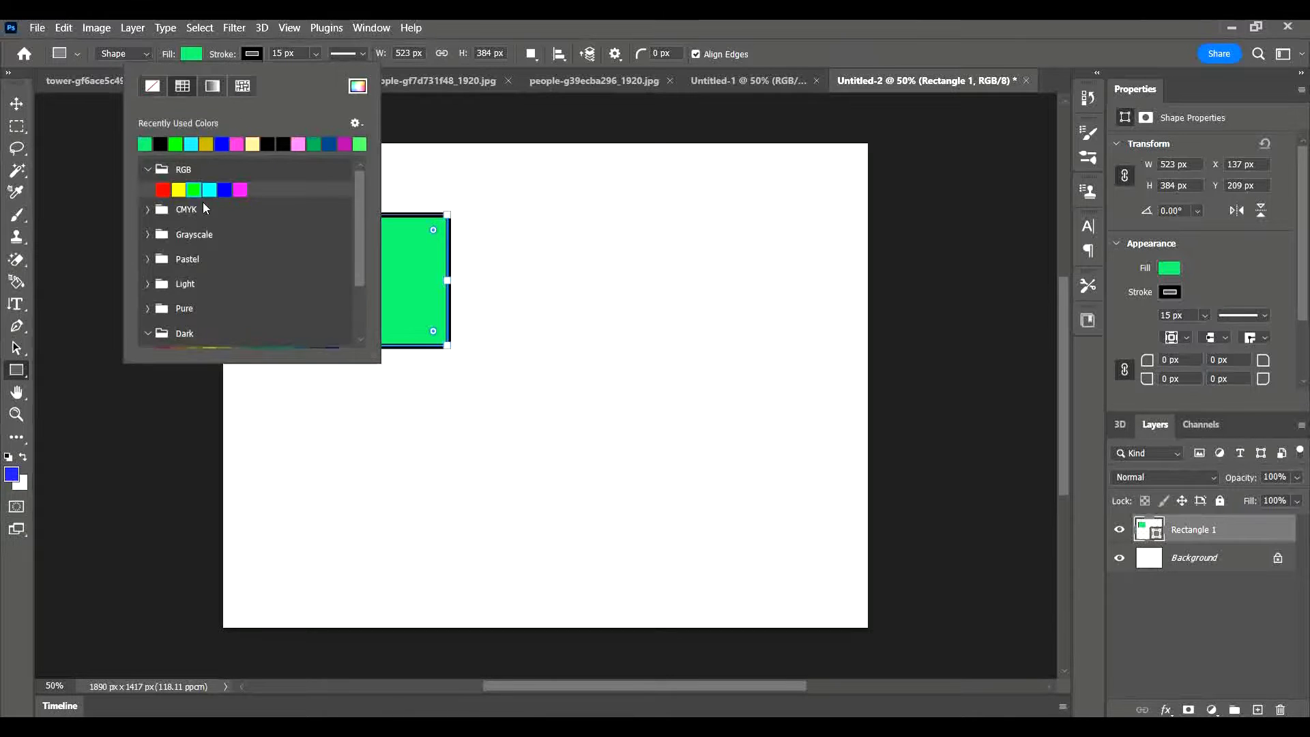
{"action": "left_click", "coordinate": [147, 282]}
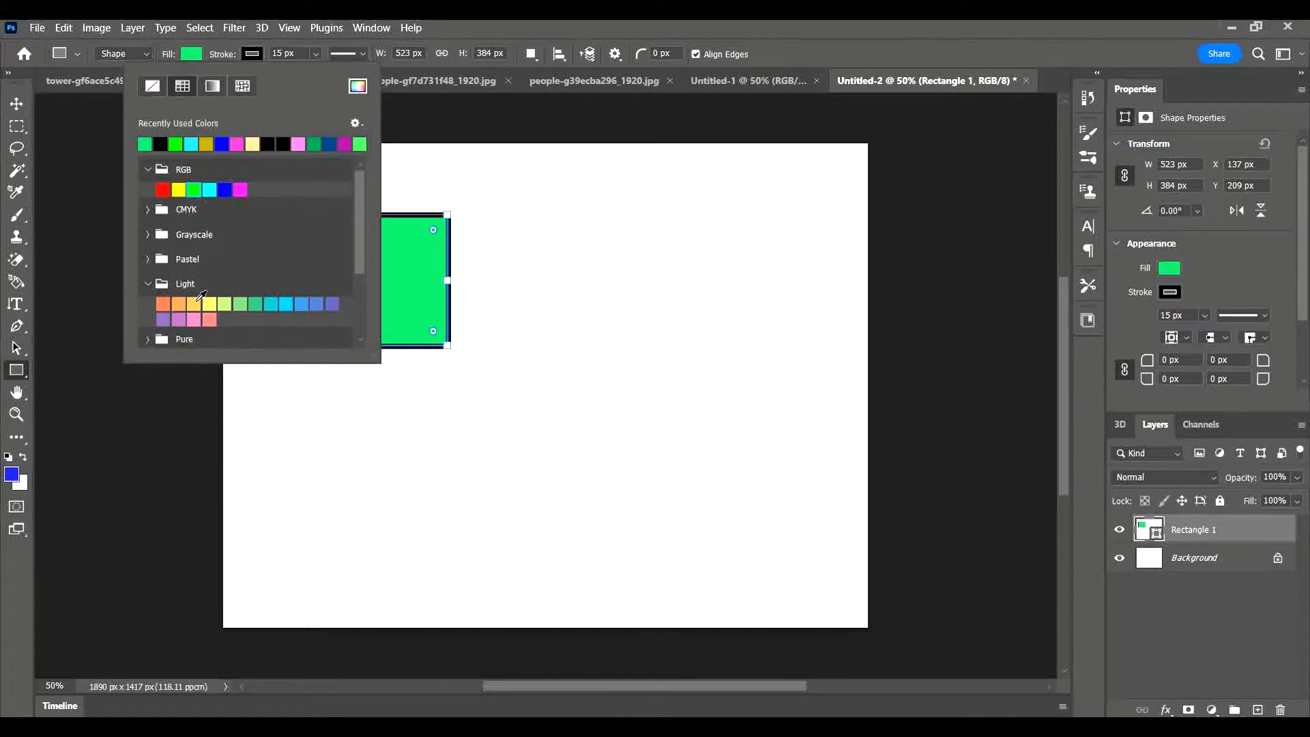
{"action": "left_click", "coordinate": [286, 303]}
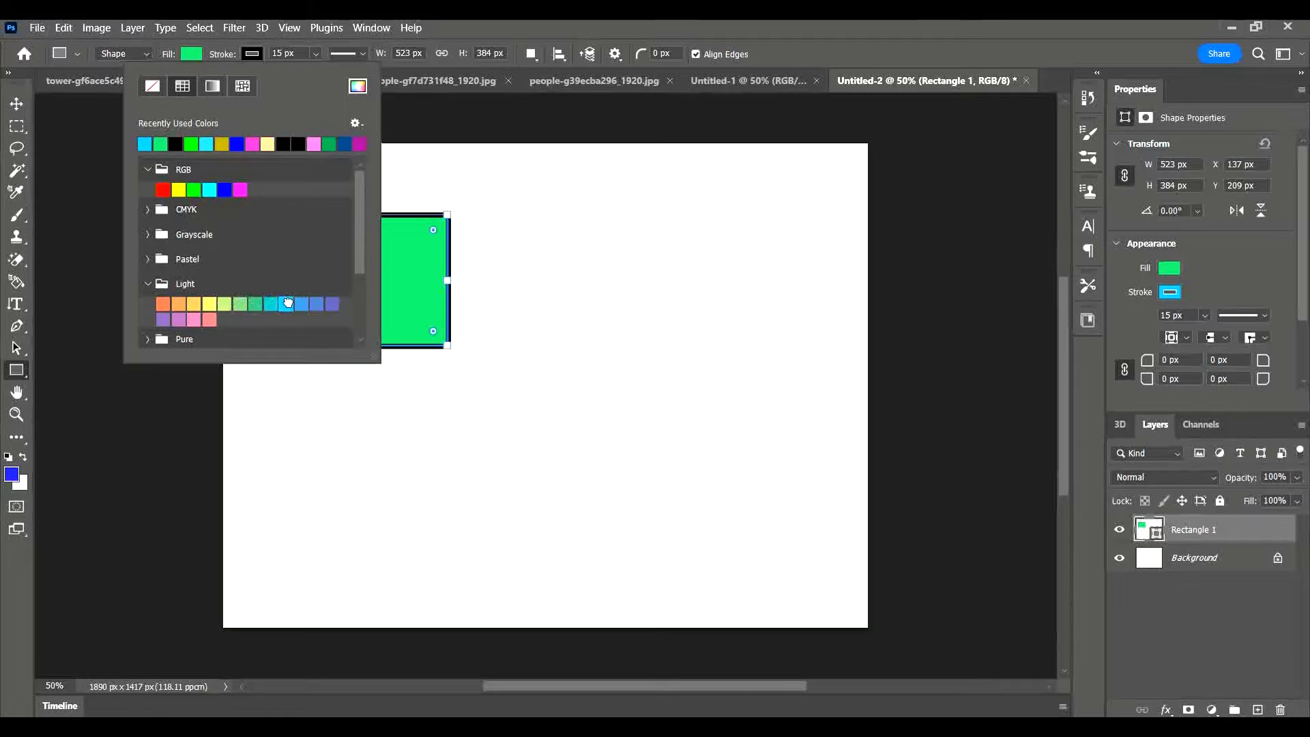
{"action": "left_click", "coordinate": [245, 56]}
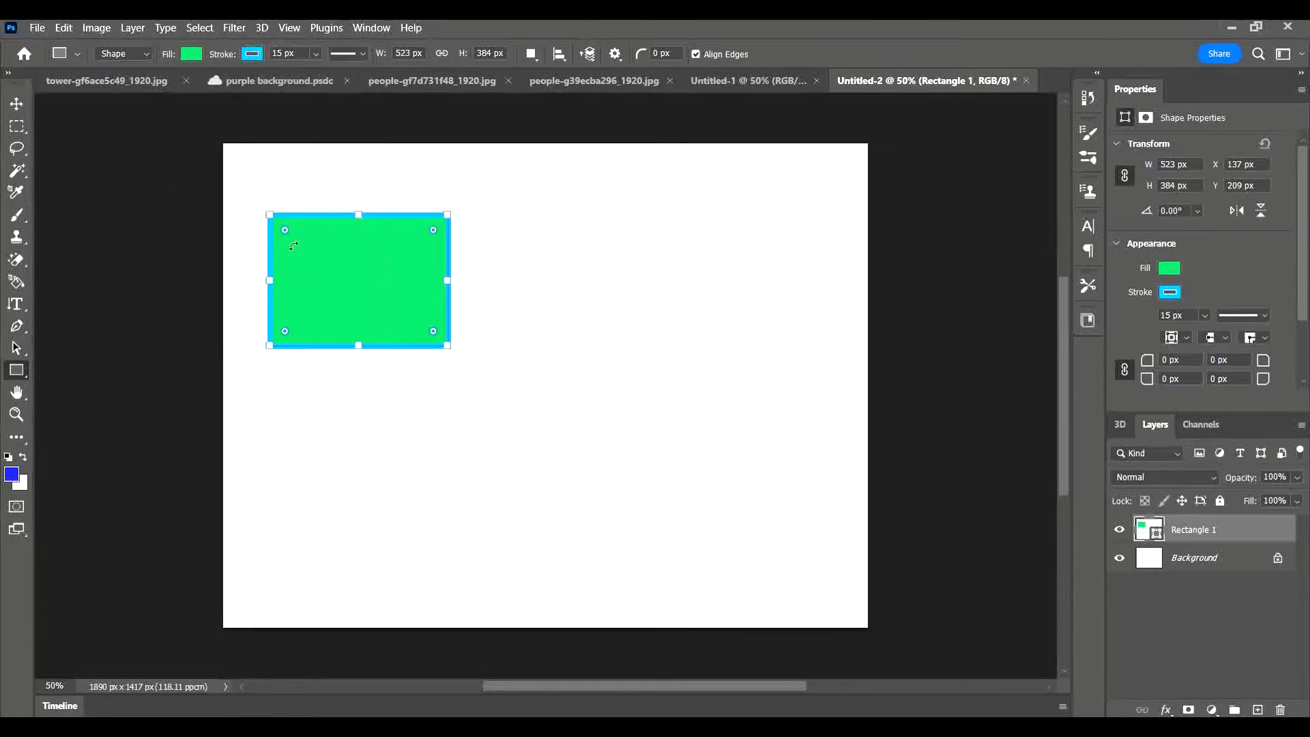
Move the outlined green rectangle from the upper left to the upper centre of the canvas
{"action": "left_click", "coordinate": [11, 104]}
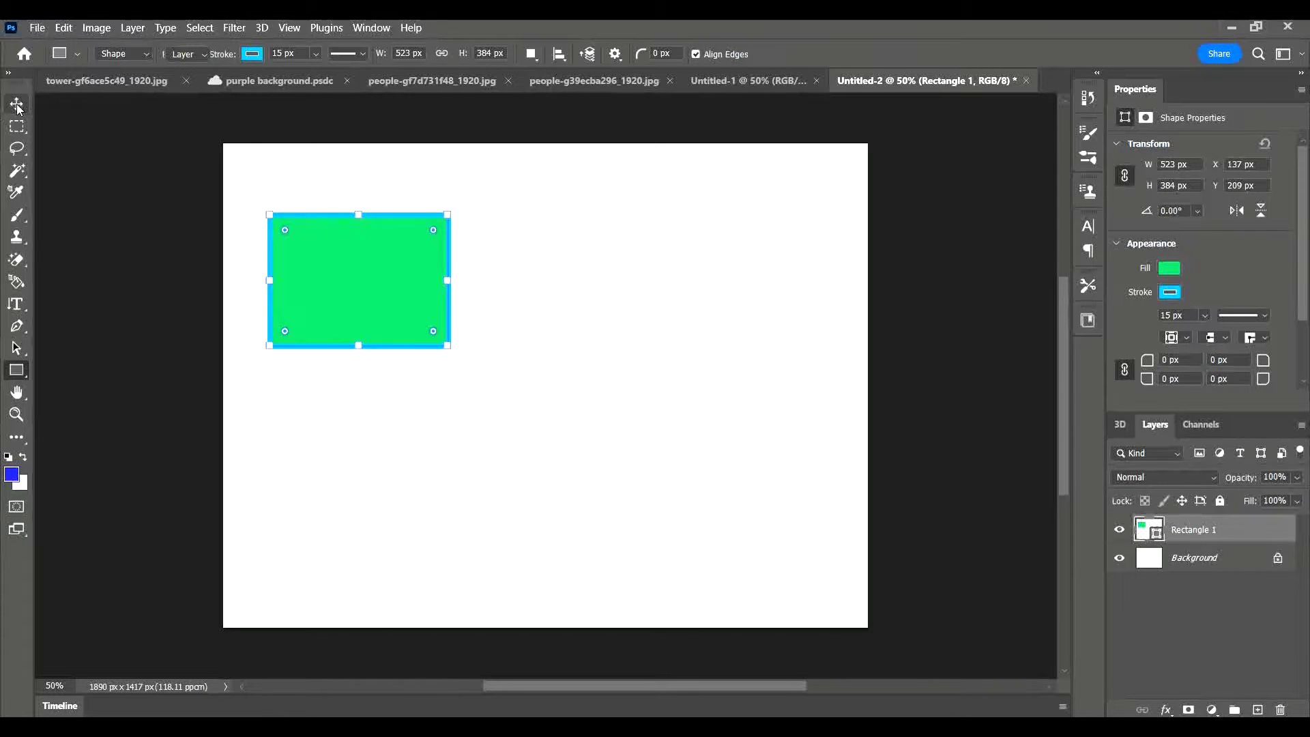
{"action": "left_click_drag", "start_coordinate": [399, 250], "coordinate": [573, 260]}
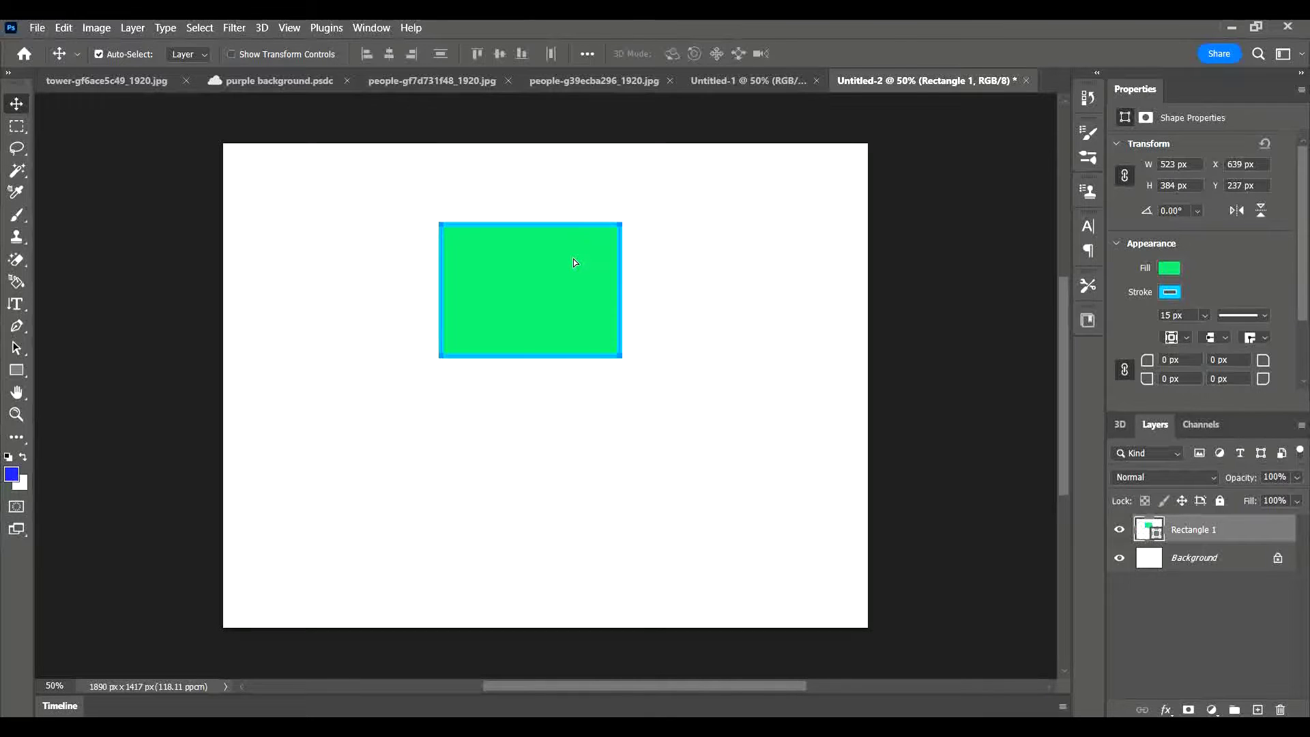
{"action": "left_click_drag", "start_coordinate": [634, 225], "coordinate": [593, 228]}
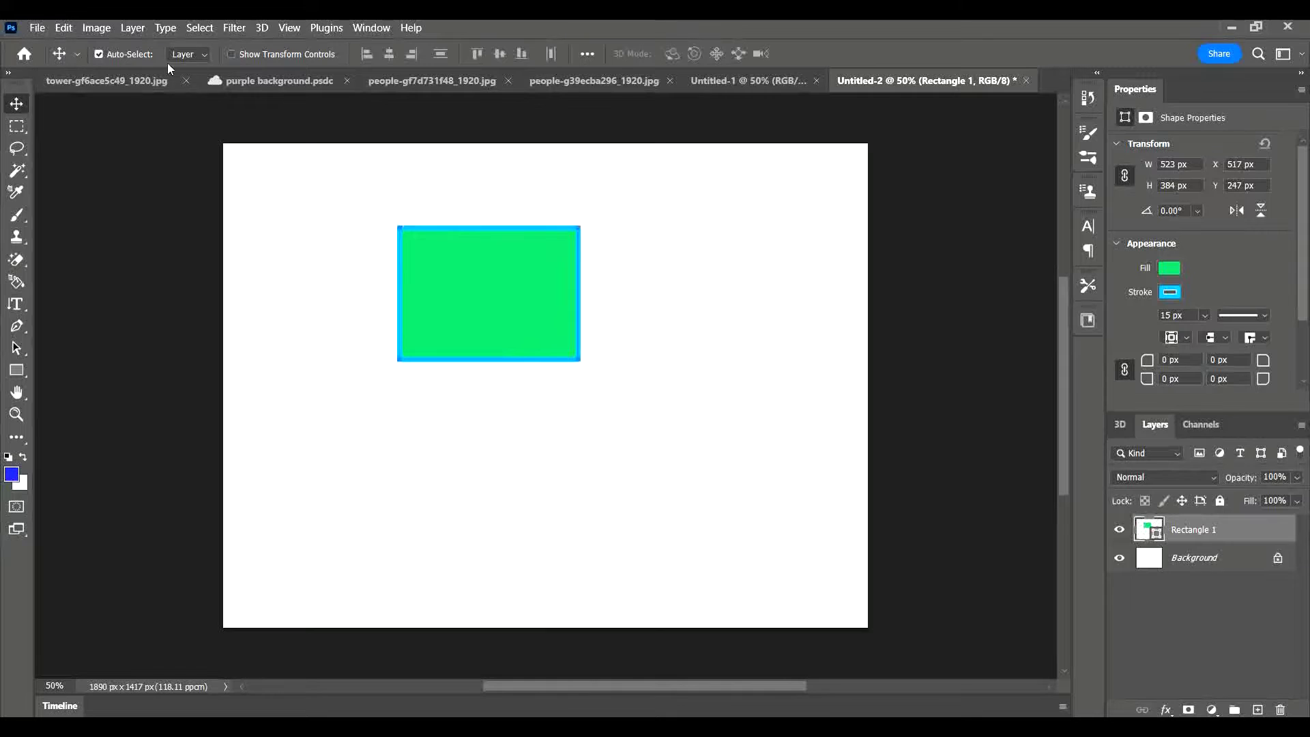
{"action": "left_click", "coordinate": [17, 372]}
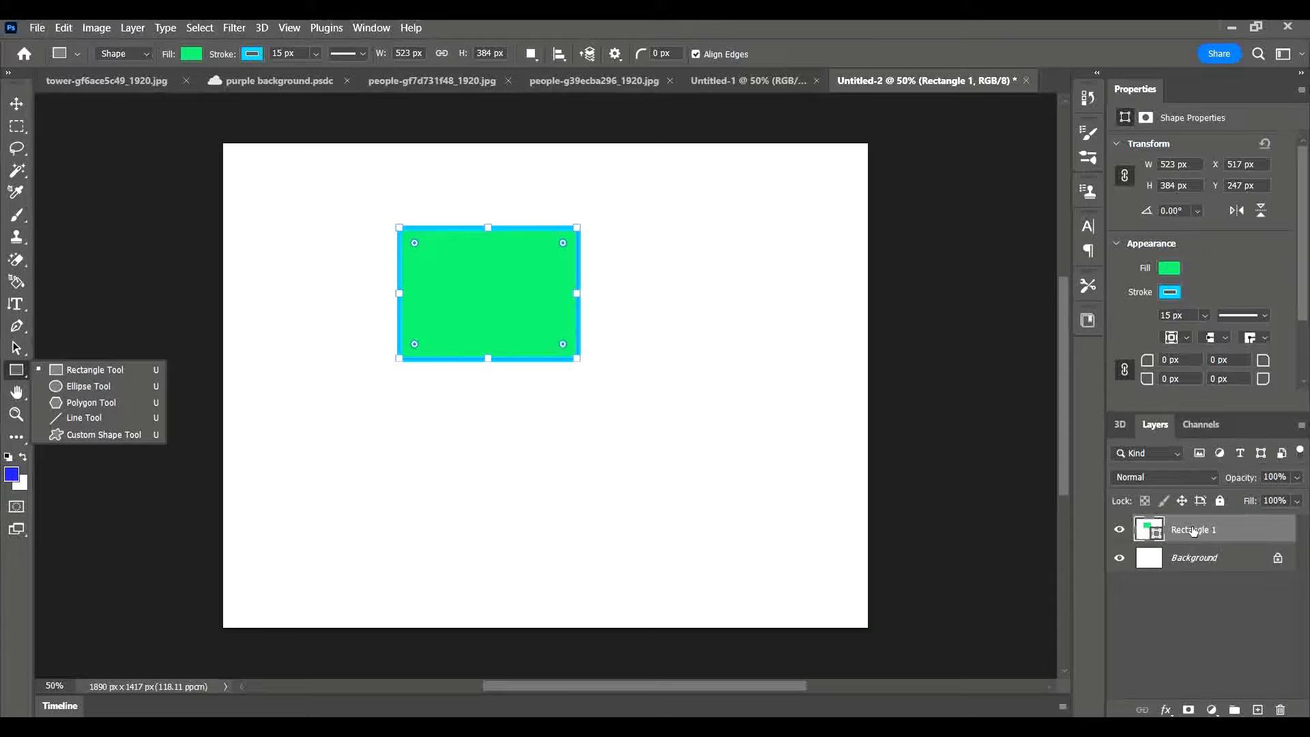
{"action": "left_click", "coordinate": [1246, 530]}
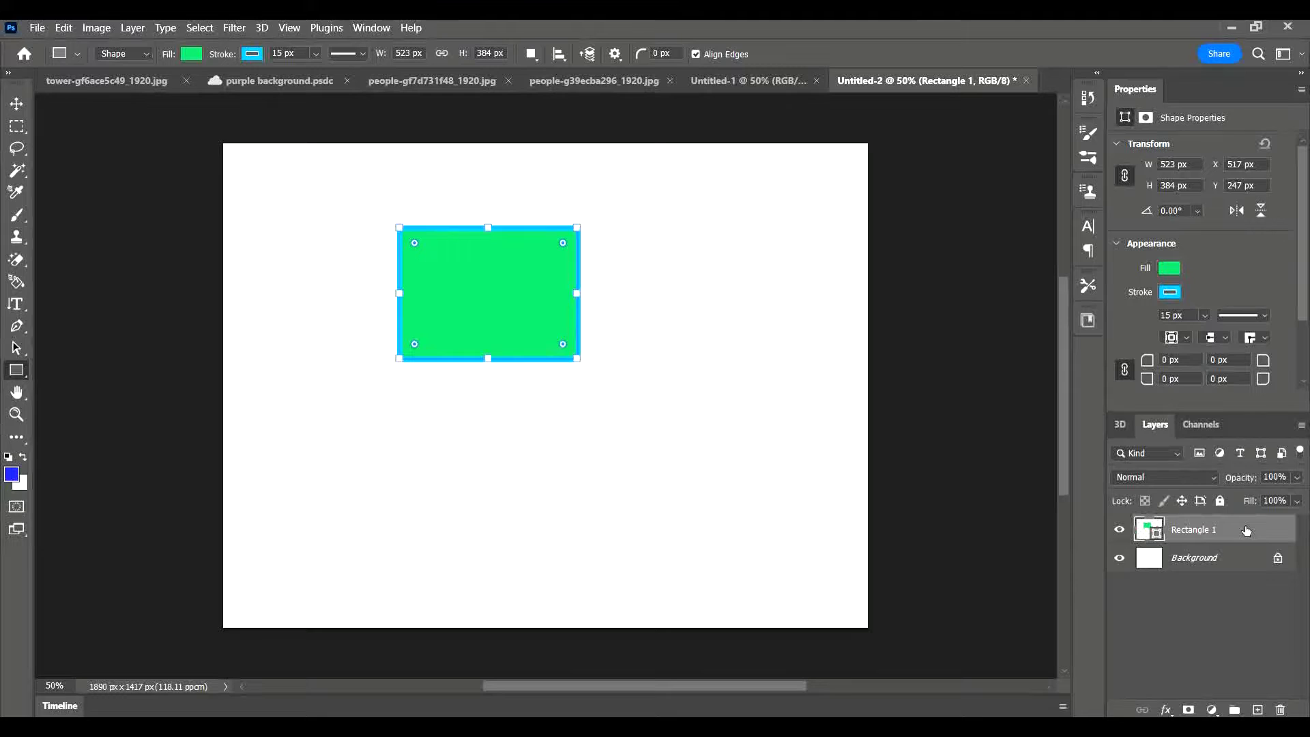
Add a drop shadow to Rectangle 1: 45° angle, 25 px distance, 30% spread, 103 px size
{"action": "double_click", "coordinate": [1245, 530]}
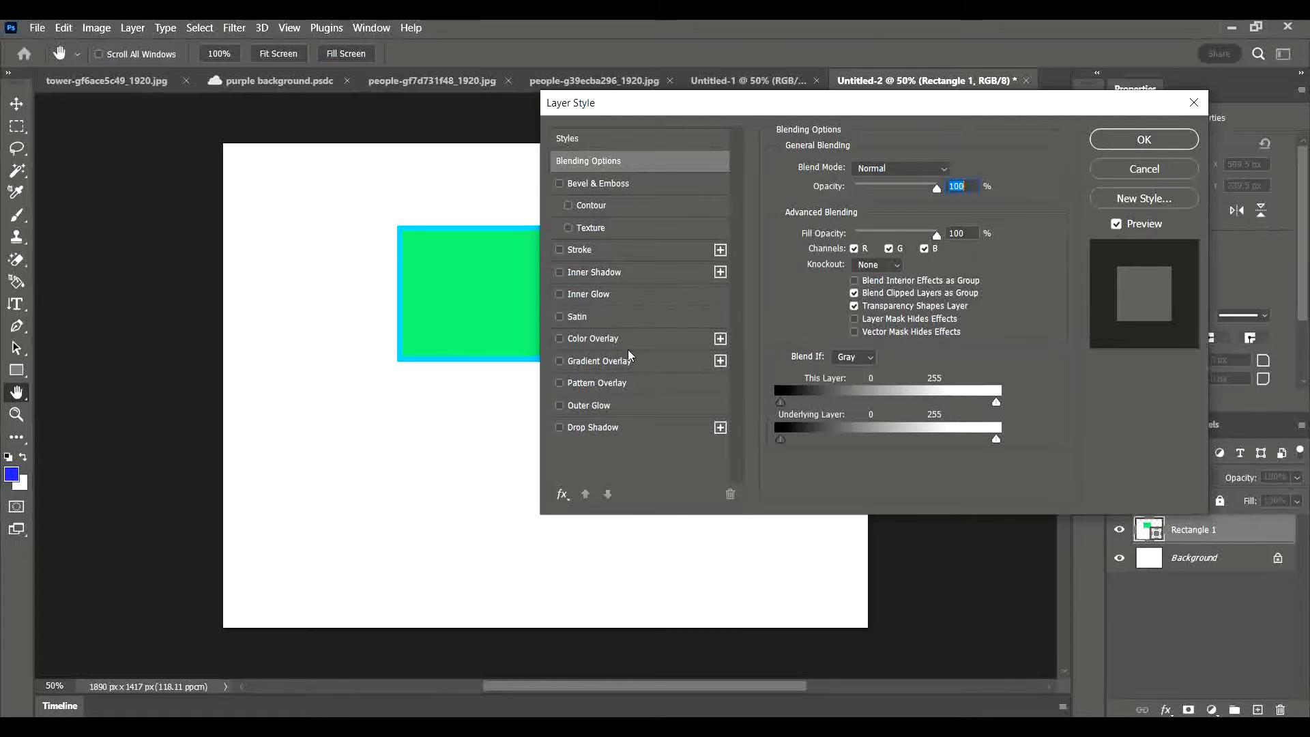
{"action": "left_click", "coordinate": [559, 427]}
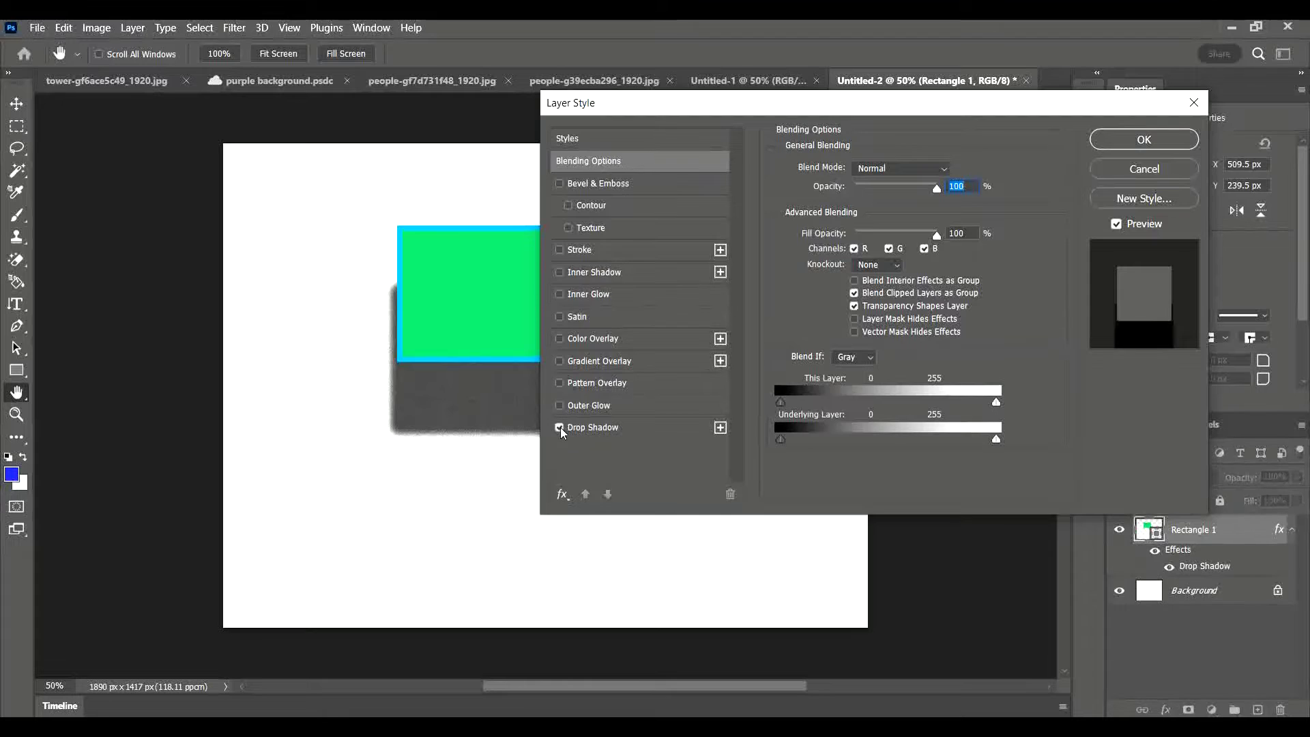
{"action": "left_click", "coordinate": [613, 427]}
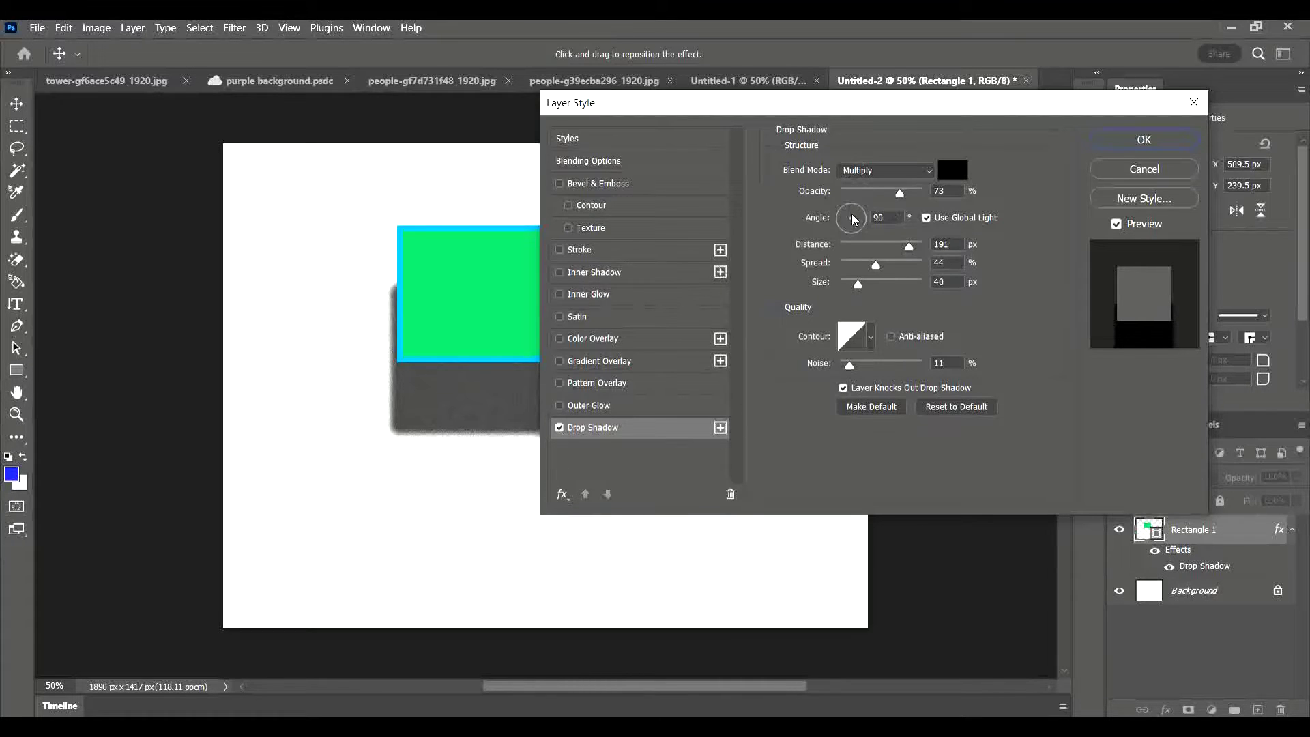
{"action": "left_click_drag", "start_coordinate": [854, 219], "coordinate": [861, 210]}
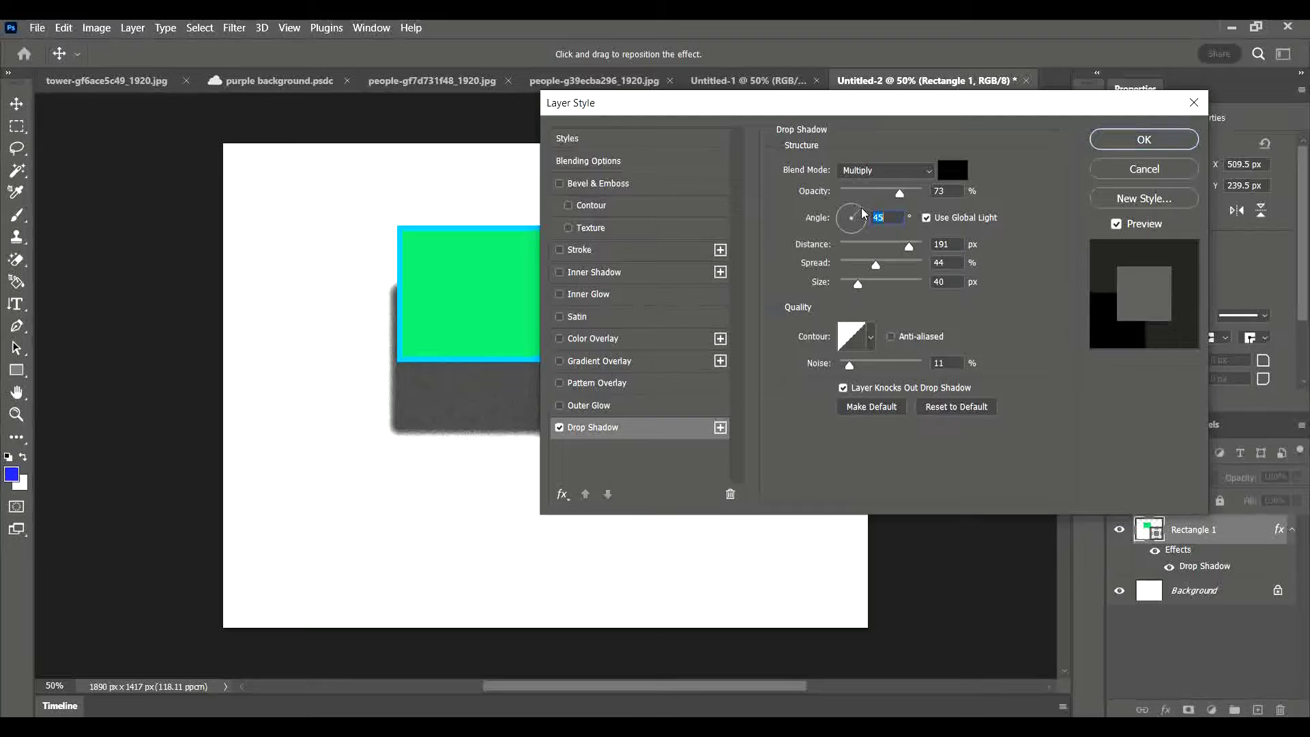
{"action": "left_click_drag", "start_coordinate": [910, 249], "coordinate": [884, 288]}
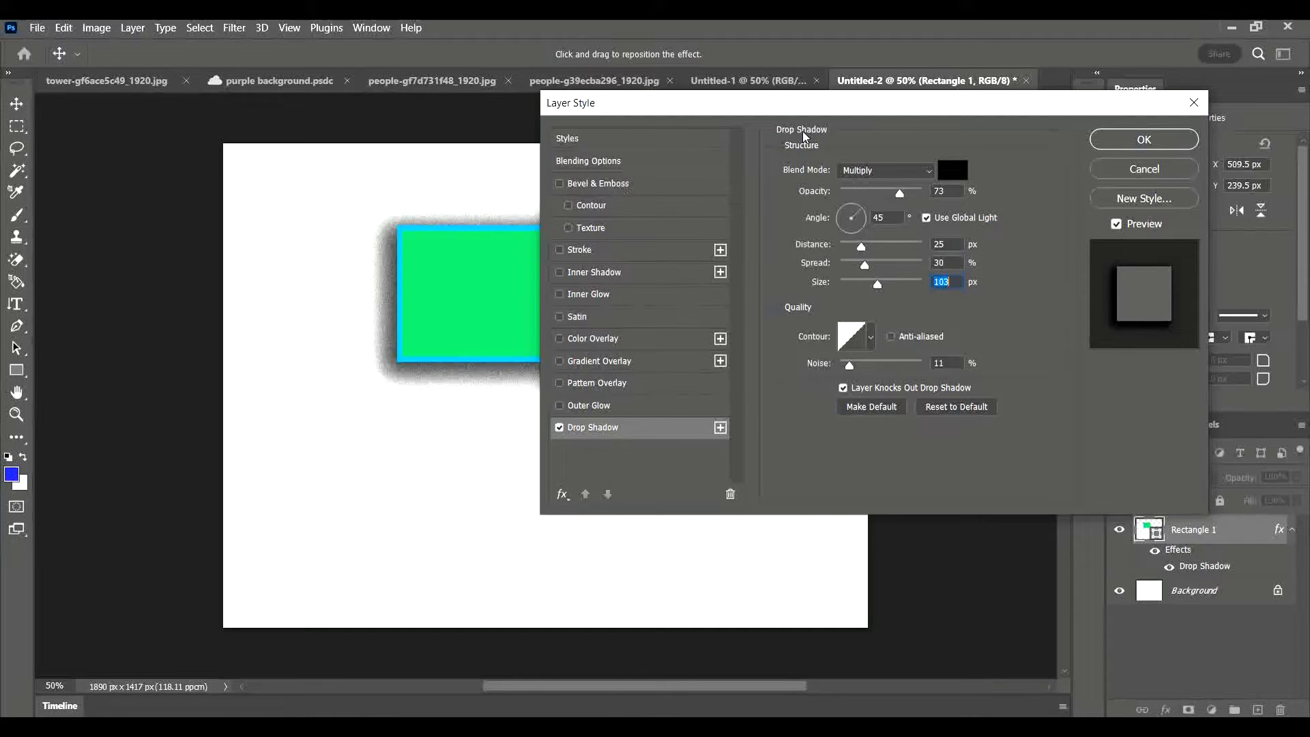
{"action": "left_click", "coordinate": [1136, 142]}
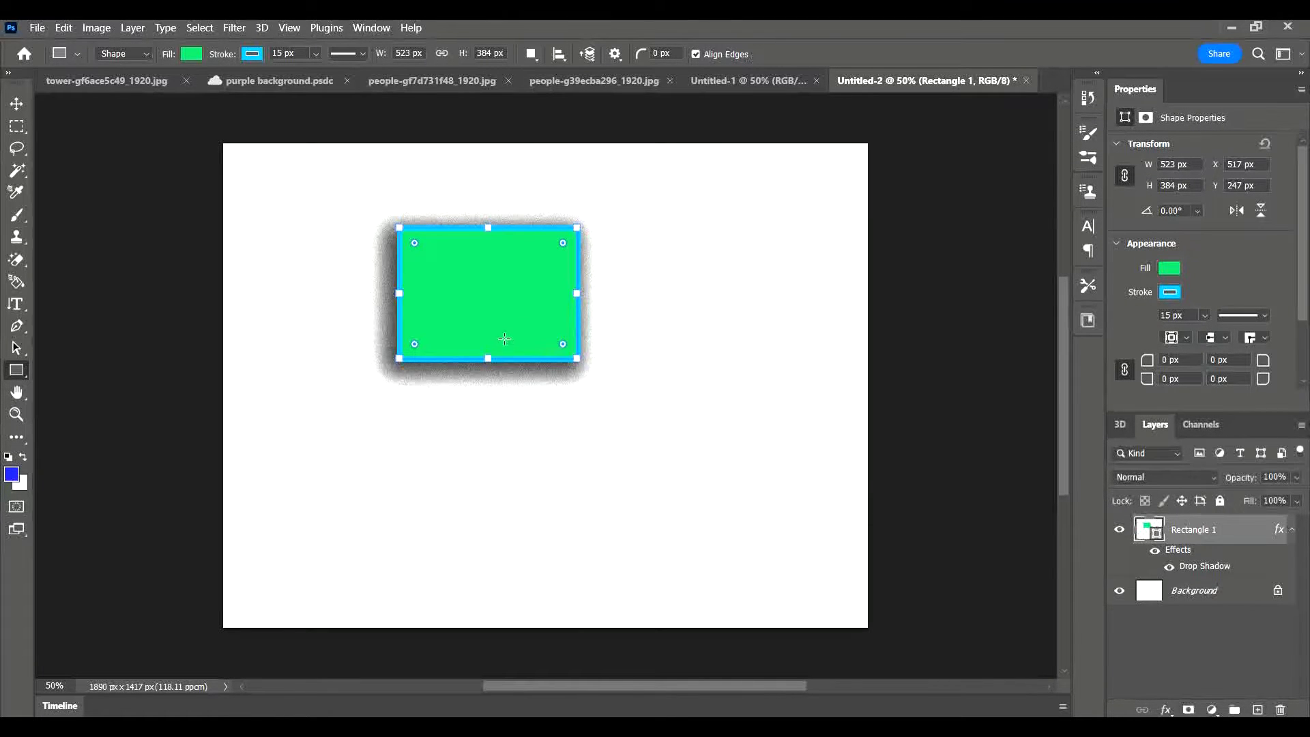
Draw an ellipse at the lower left and a smaller circle to its right
{"action": "right_click", "coordinate": [16, 373]}
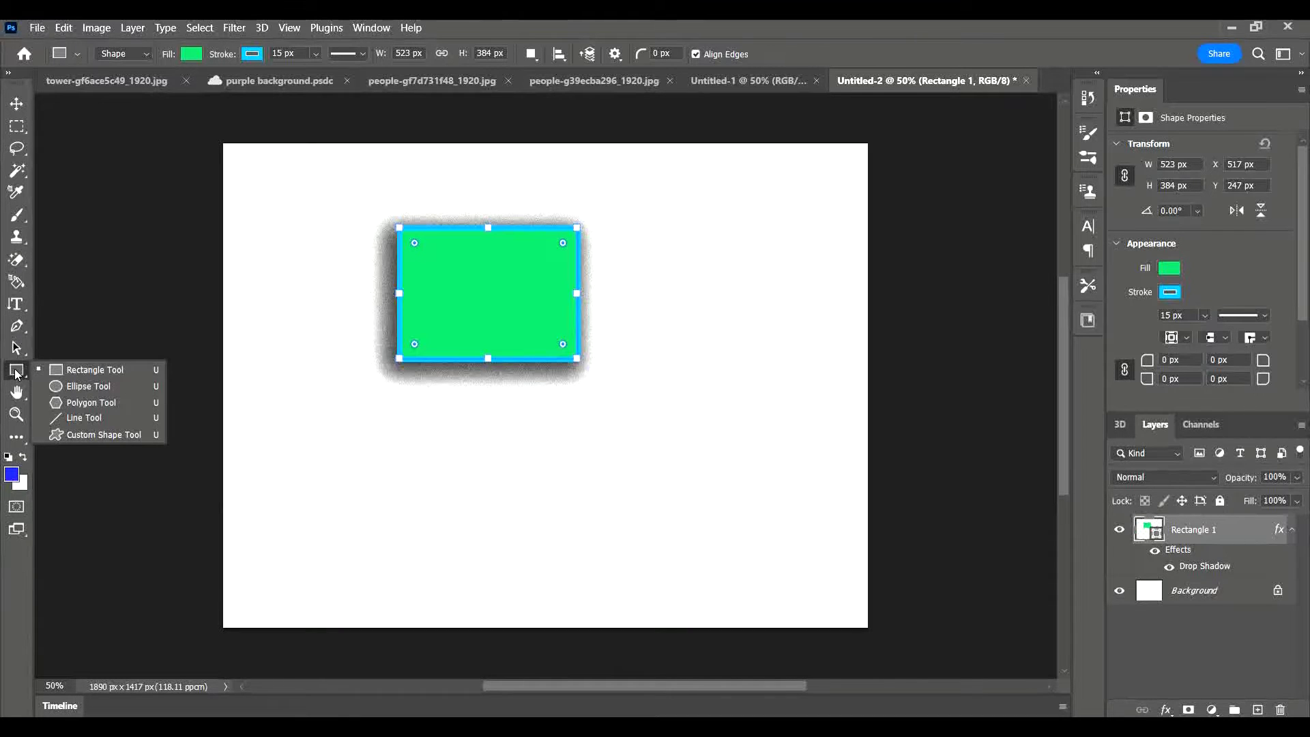
{"action": "left_click", "coordinate": [91, 387]}
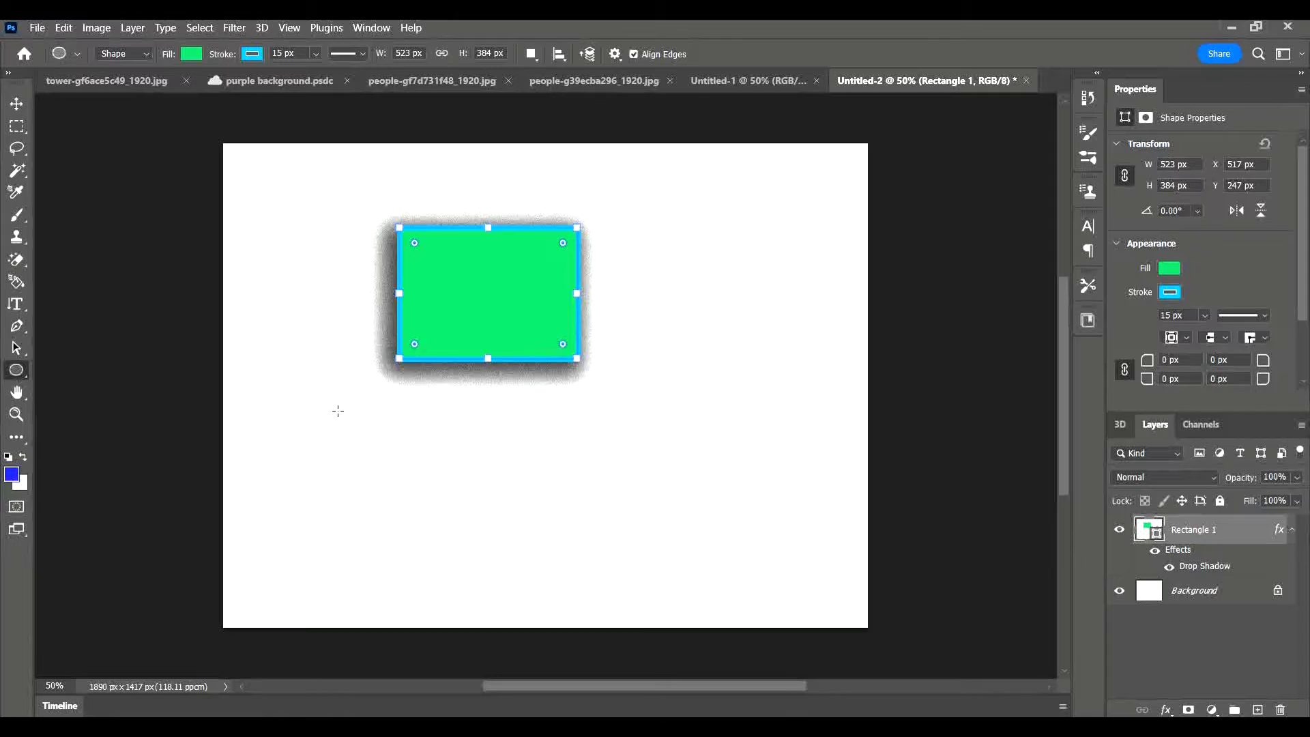
{"action": "mouse_move", "coordinate": [307, 428]}
{"action": "left_mouse_down"}
{"action": "mouse_move", "coordinate": [371, 473]}
{"action": "mouse_move", "coordinate": [433, 570]}
{"action": "left_mouse_up"}
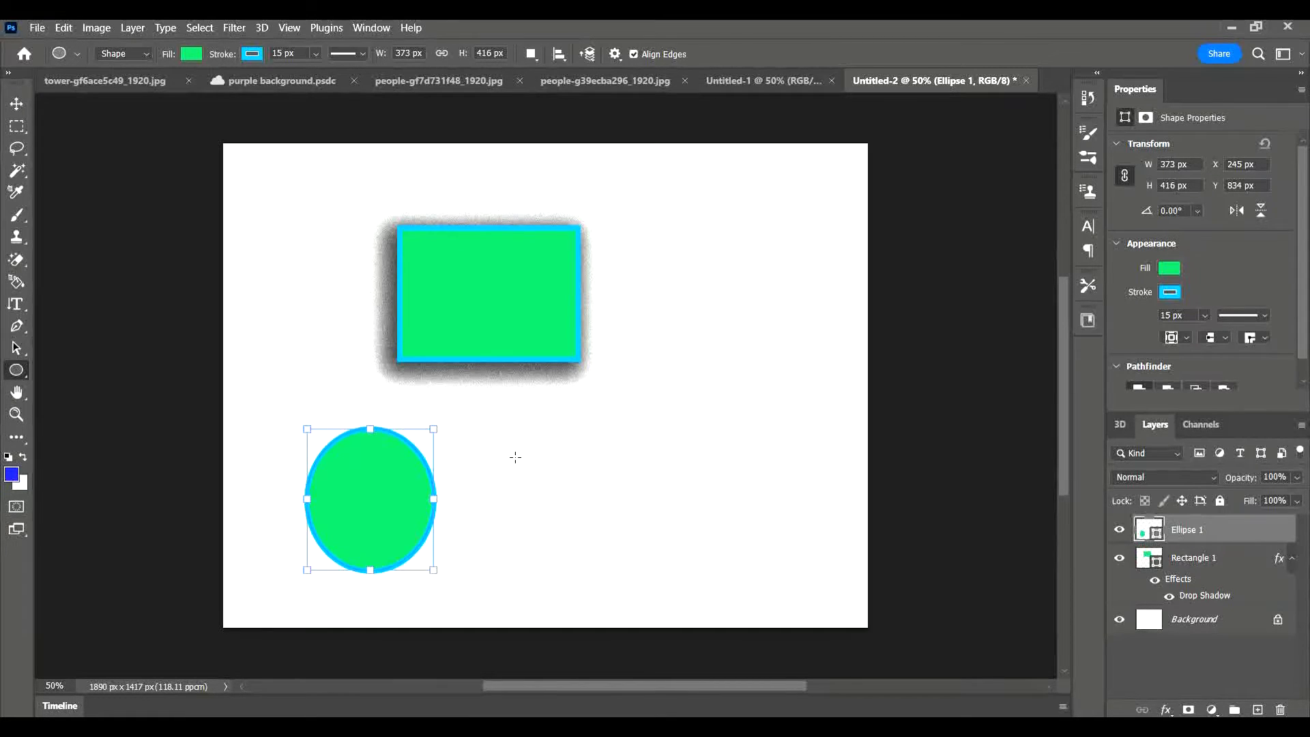
{"action": "left_click_drag", "start_coordinate": [516, 457], "coordinate": [625, 556]}
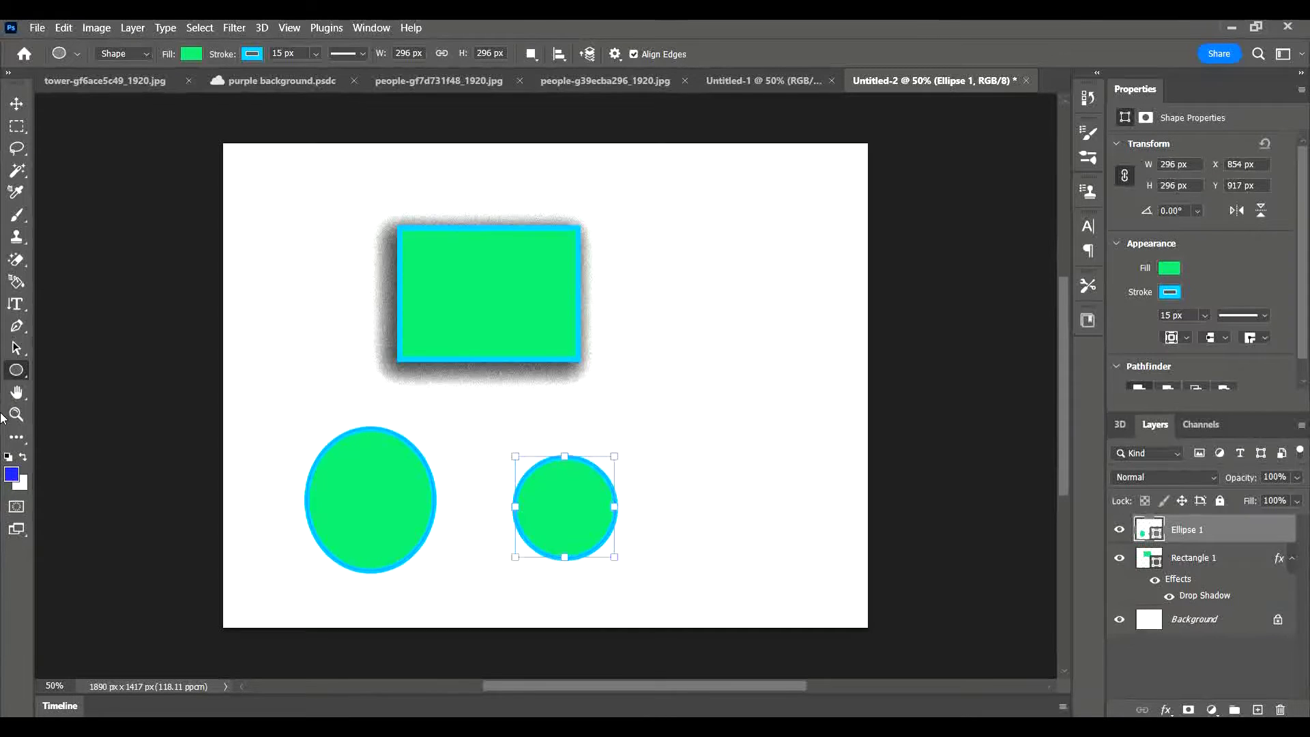
Draw a vertical straight line on the canvas with the Line tool
{"action": "right_click", "coordinate": [19, 371]}
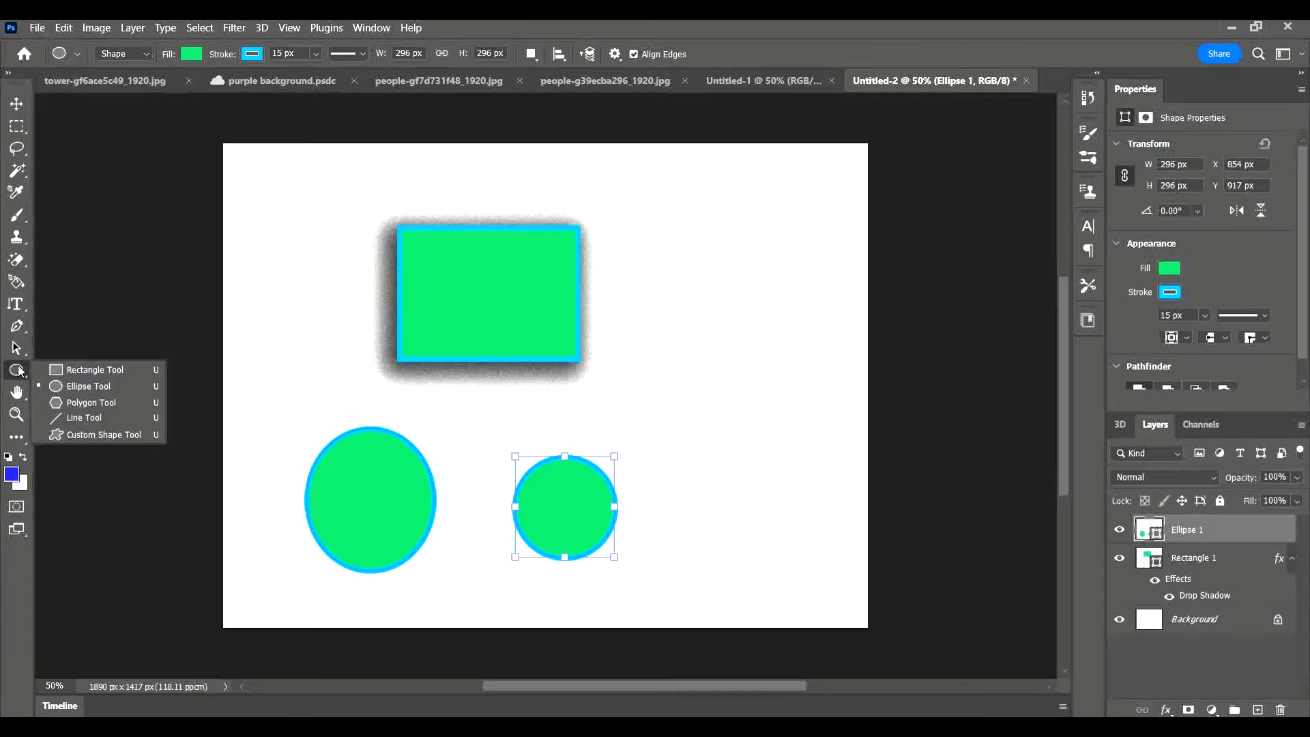
{"action": "left_click", "coordinate": [72, 415]}
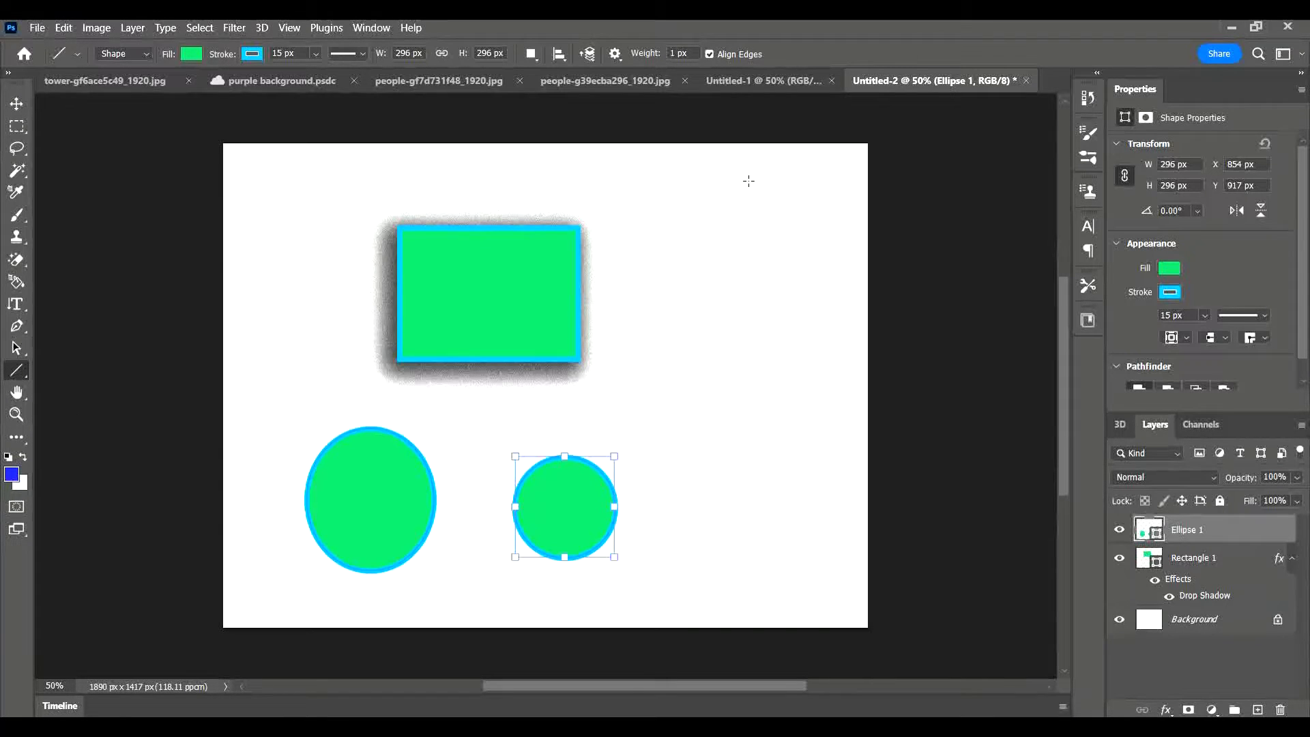
{"action": "key", "text": "shift"}
{"action": "left_click_drag", "start_coordinate": [751, 181], "coordinate": [766, 426]}
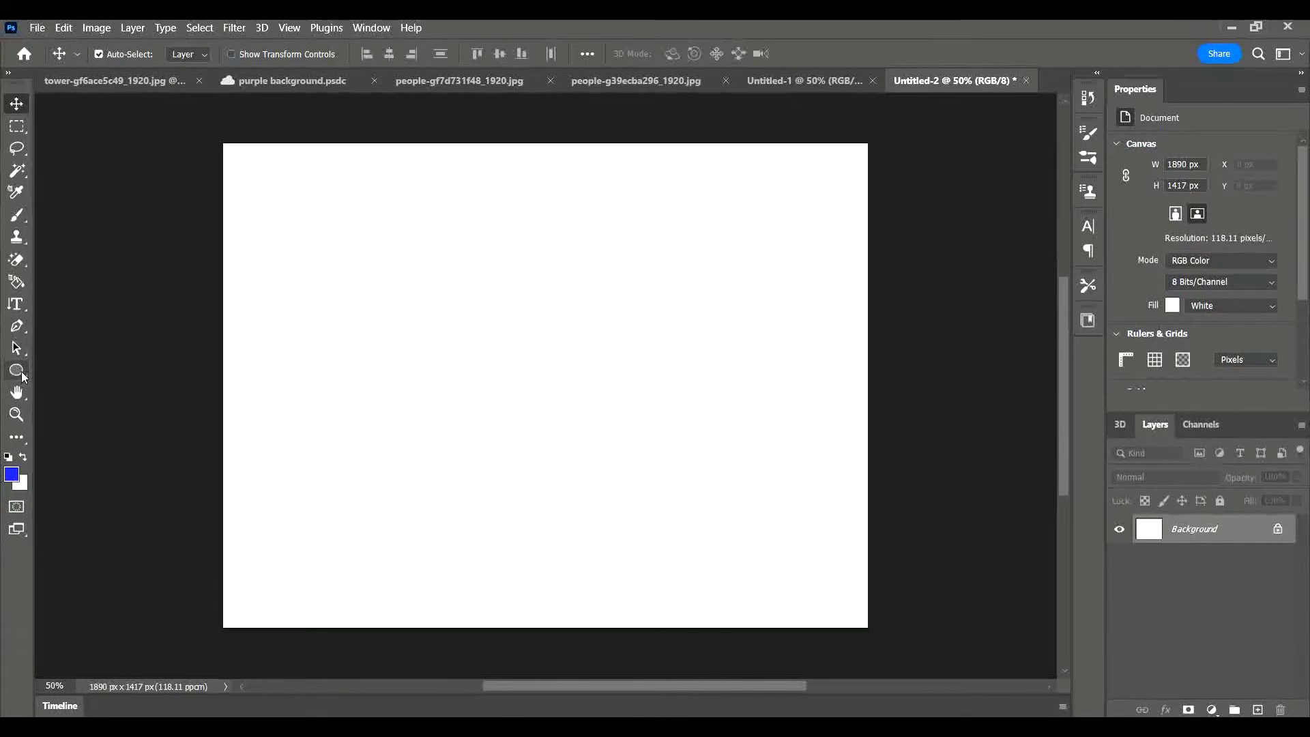
Draw a large lion from the Wild Animals custom shapes across the canvas centre
{"action": "left_click", "coordinate": [21, 372]}
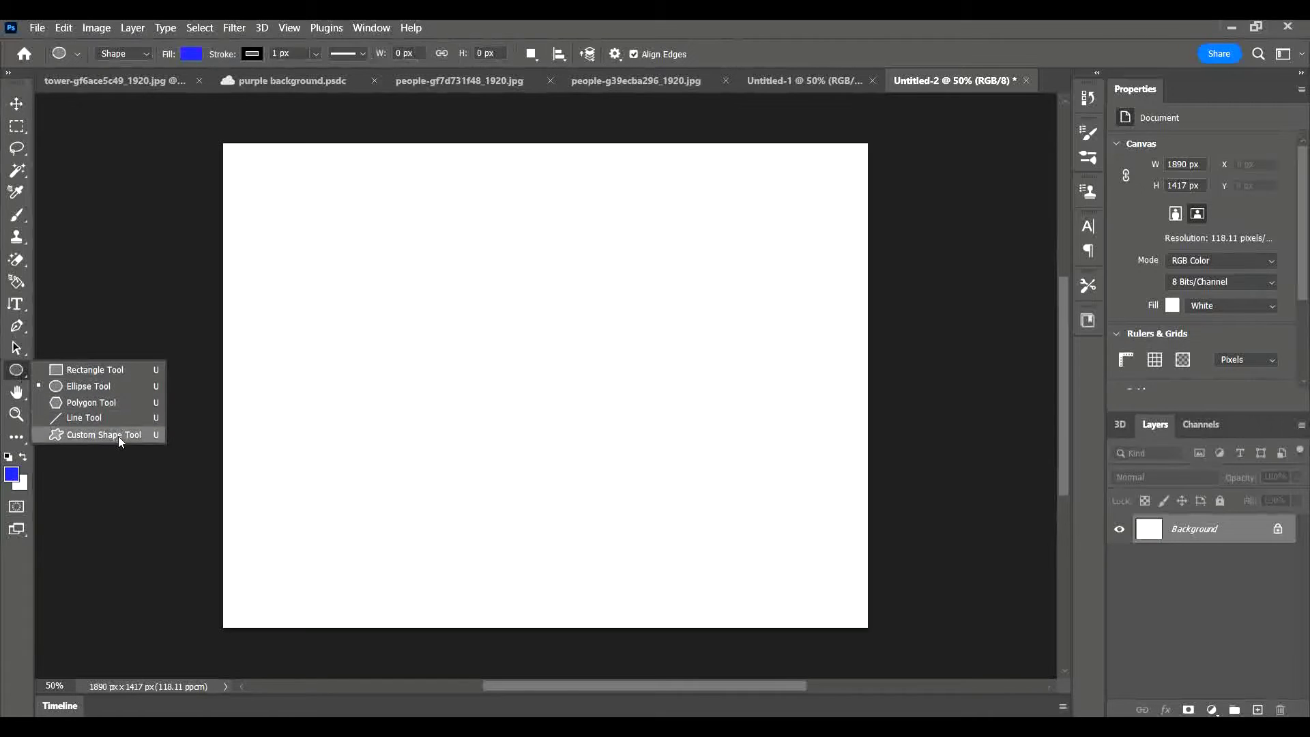
{"action": "left_click", "coordinate": [120, 442]}
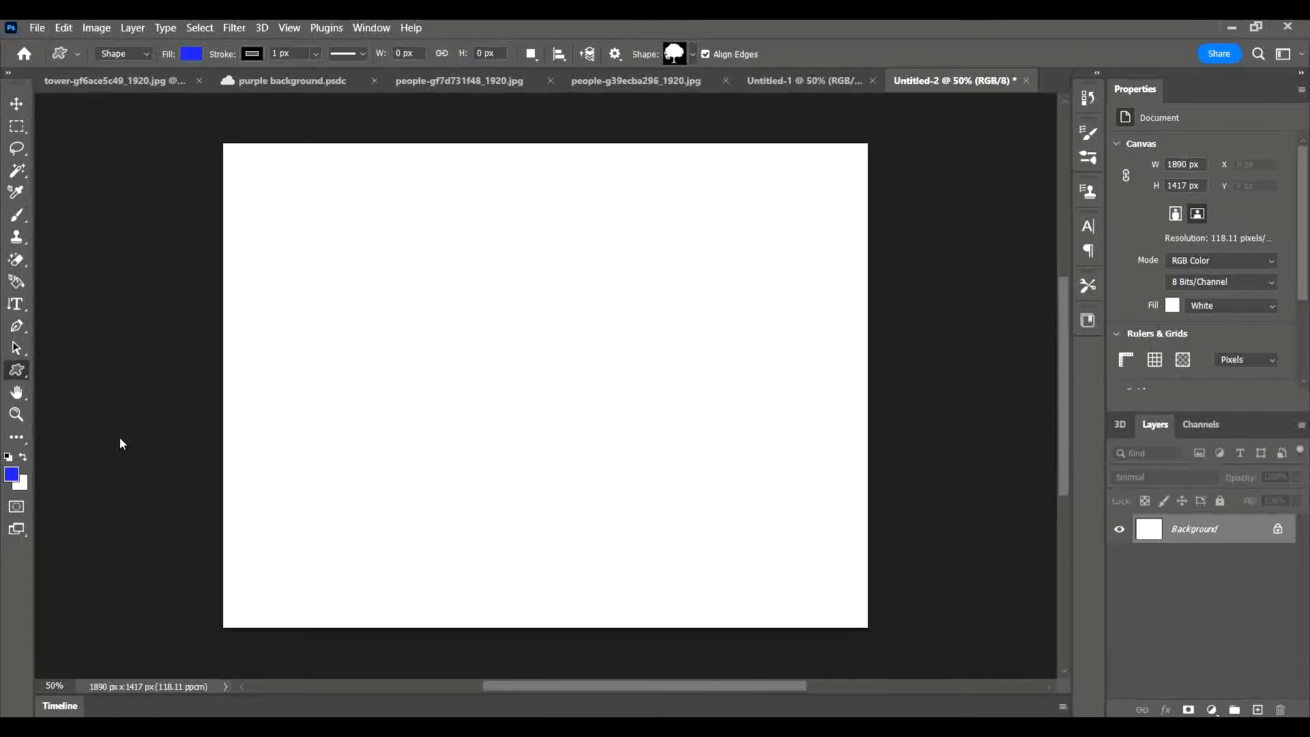
{"action": "left_click", "coordinate": [694, 55]}
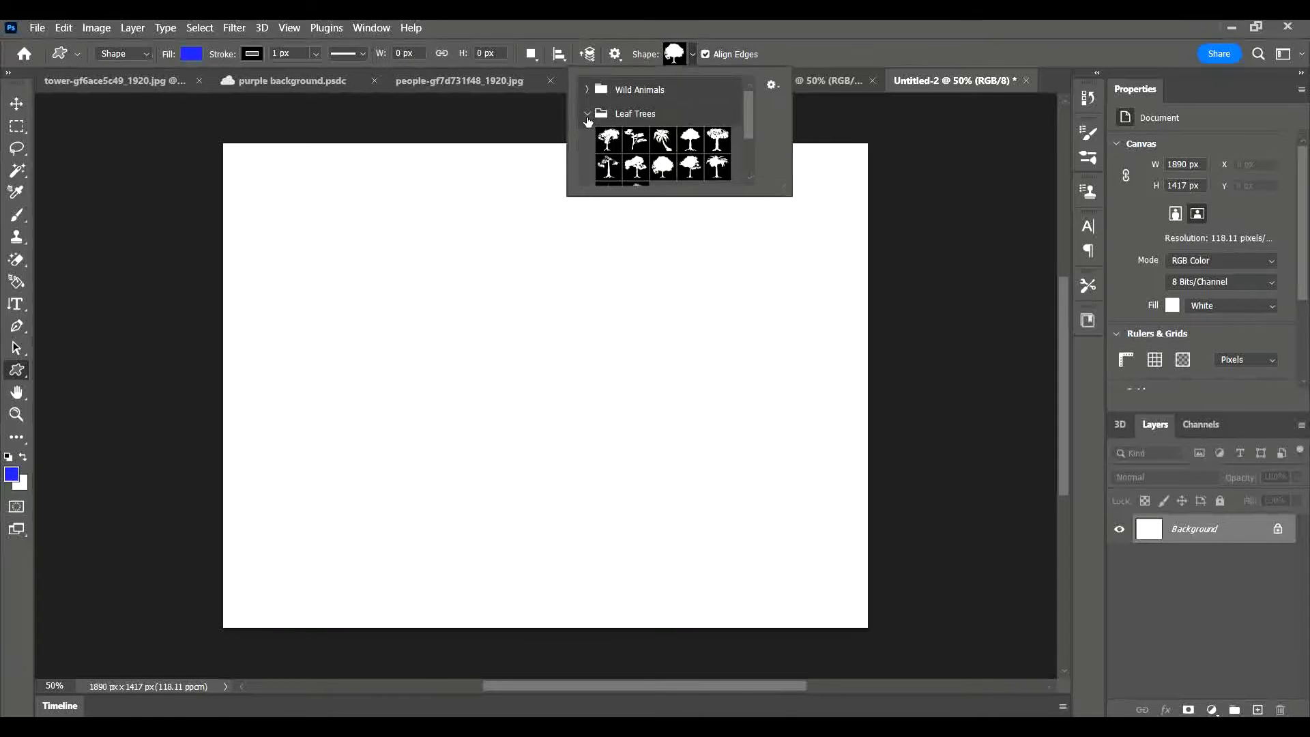
{"action": "left_click", "coordinate": [586, 115]}
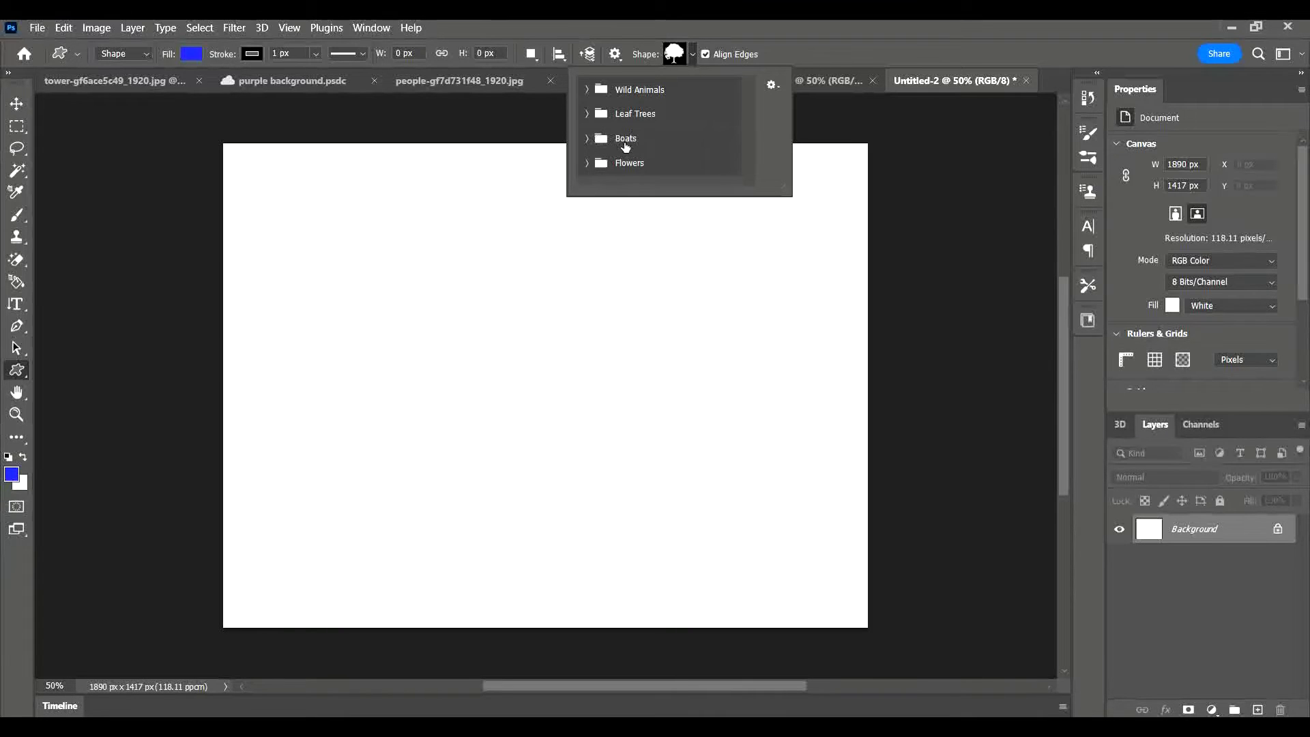
{"action": "left_click", "coordinate": [593, 91]}
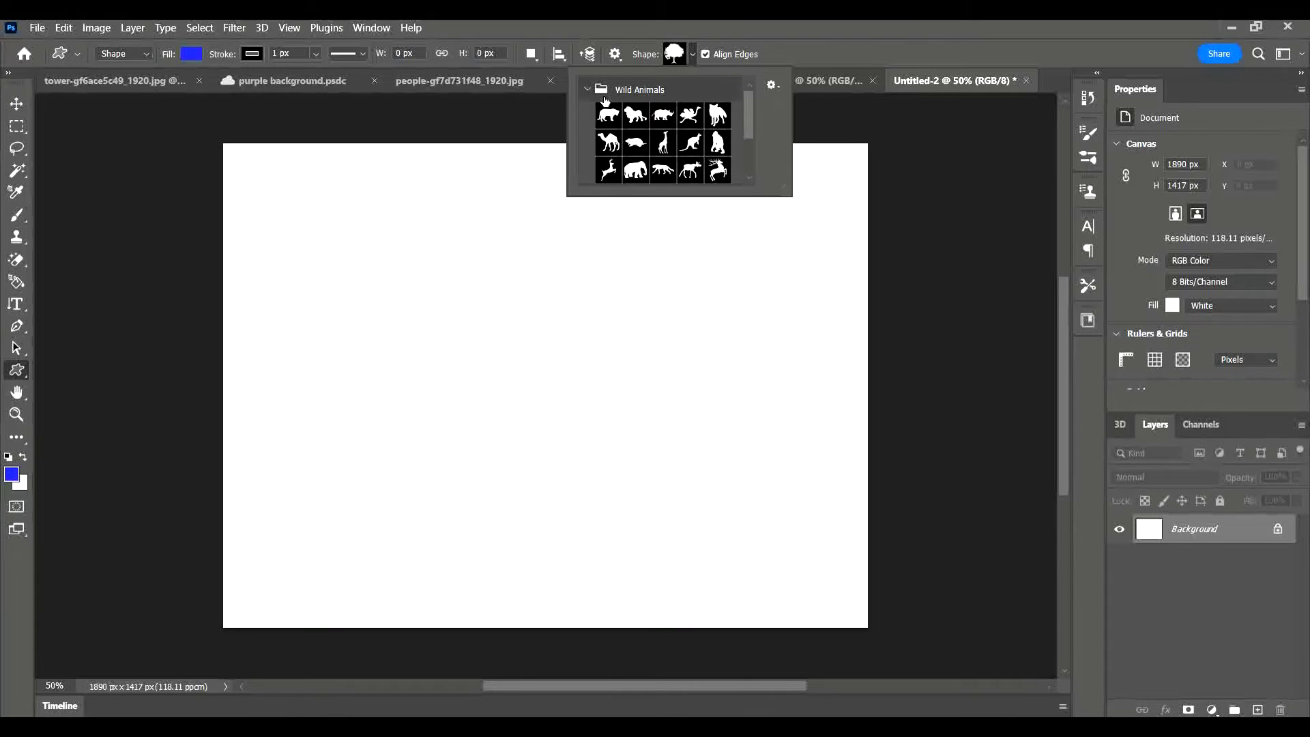
{"action": "left_click", "coordinate": [633, 116]}
{"action": "left_click_drag", "start_coordinate": [385, 249], "coordinate": [708, 513]}
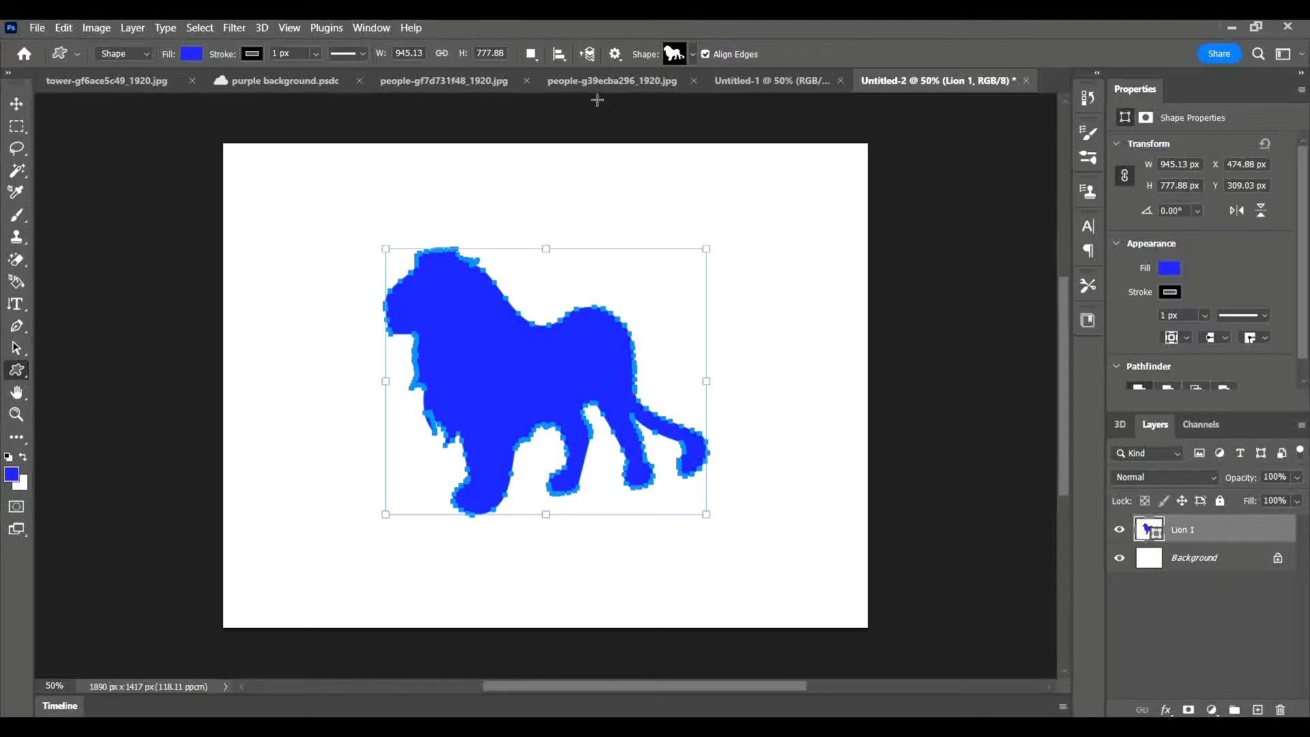
{"action": "left_click", "coordinate": [595, 80]}
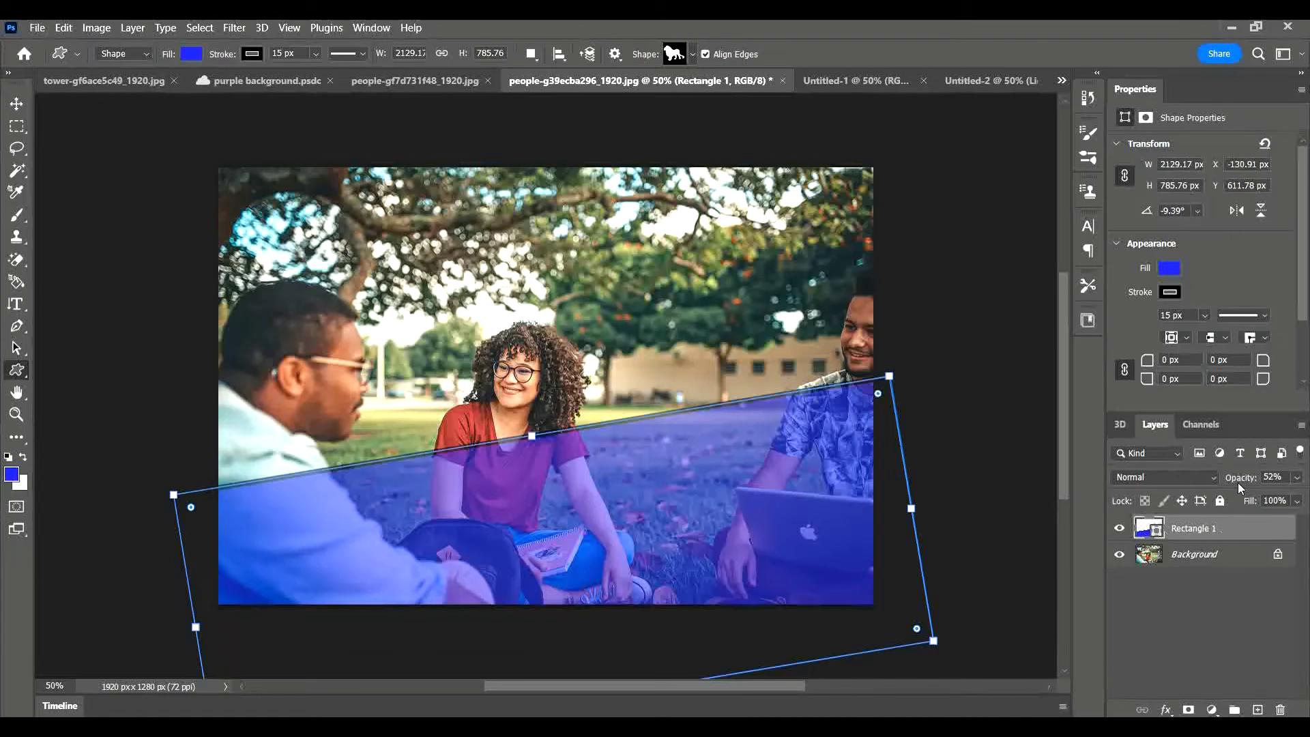
Set the blue Rectangle 1 layer's opacity to 50% over the people photo
{"action": "left_click", "coordinate": [1296, 477]}
Rotate the translucent blue rectangle on the photo to about -3.5°
{"action": "left_click", "coordinate": [17, 103]}
{"action": "left_click", "coordinate": [17, 102]}
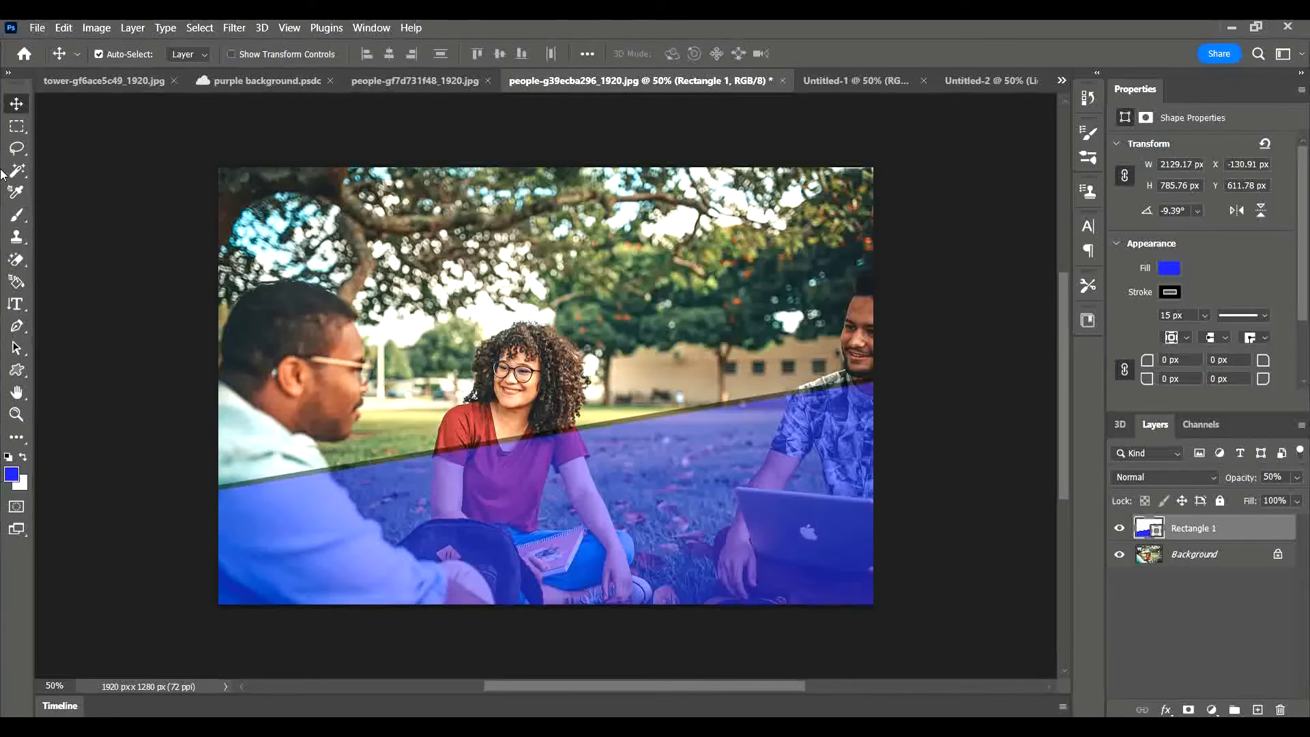
{"action": "left_click", "coordinate": [17, 370]}
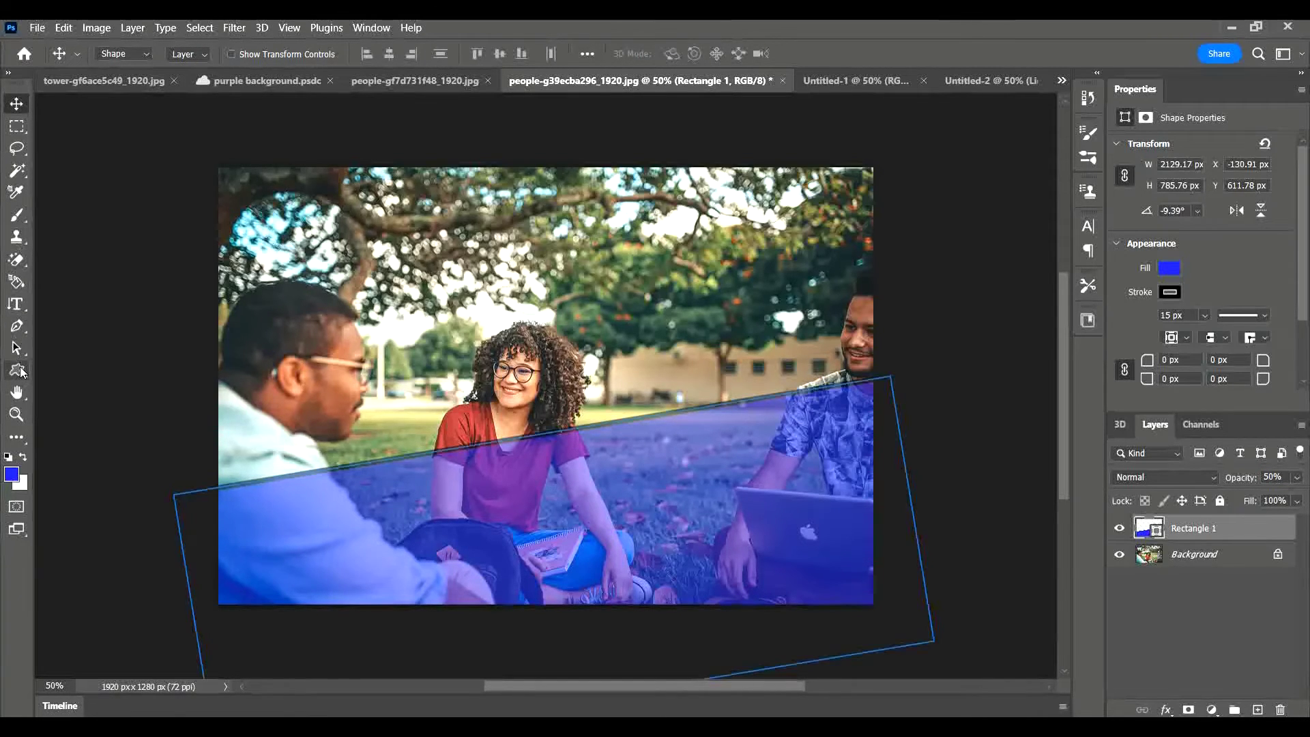
{"action": "left_click", "coordinate": [20, 371]}
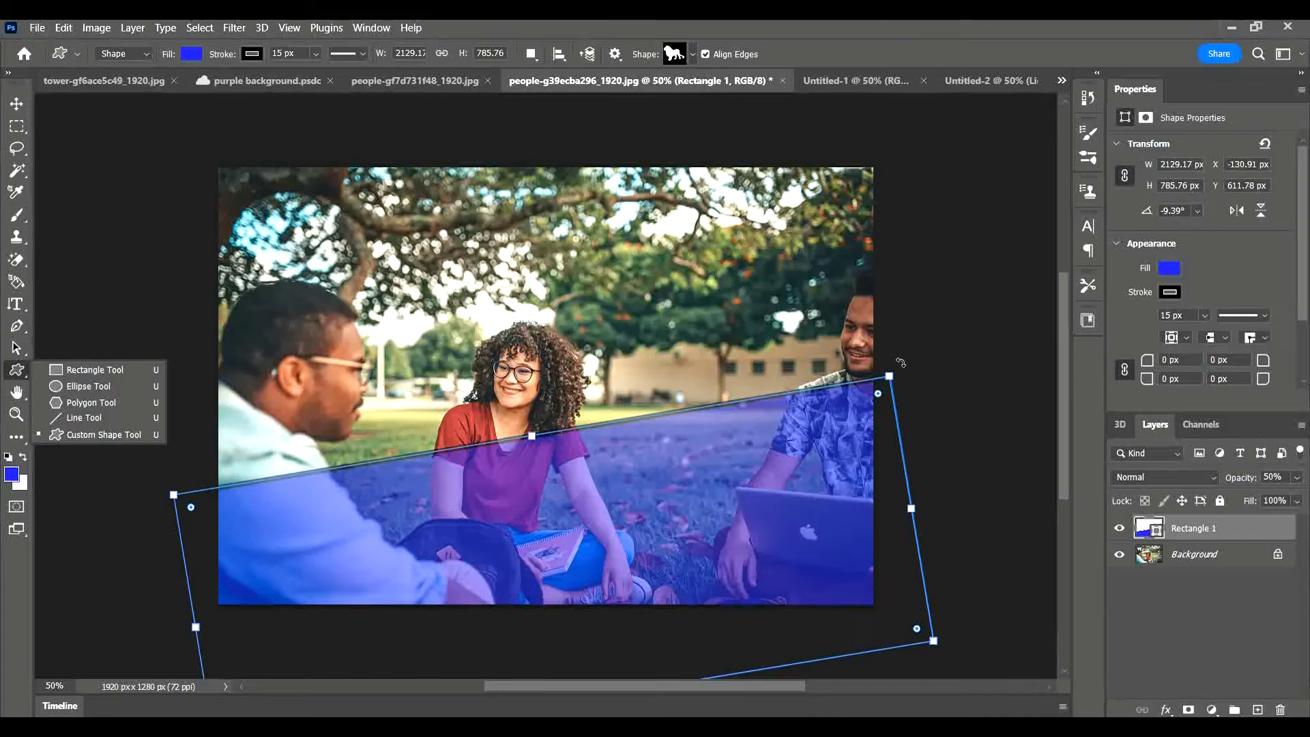
{"action": "mouse_move", "coordinate": [900, 363]}
{"action": "left_mouse_down"}
{"action": "mouse_move", "coordinate": [927, 379]}
{"action": "mouse_move", "coordinate": [926, 395]}
{"action": "mouse_move", "coordinate": [906, 345]}
{"action": "left_mouse_up"}
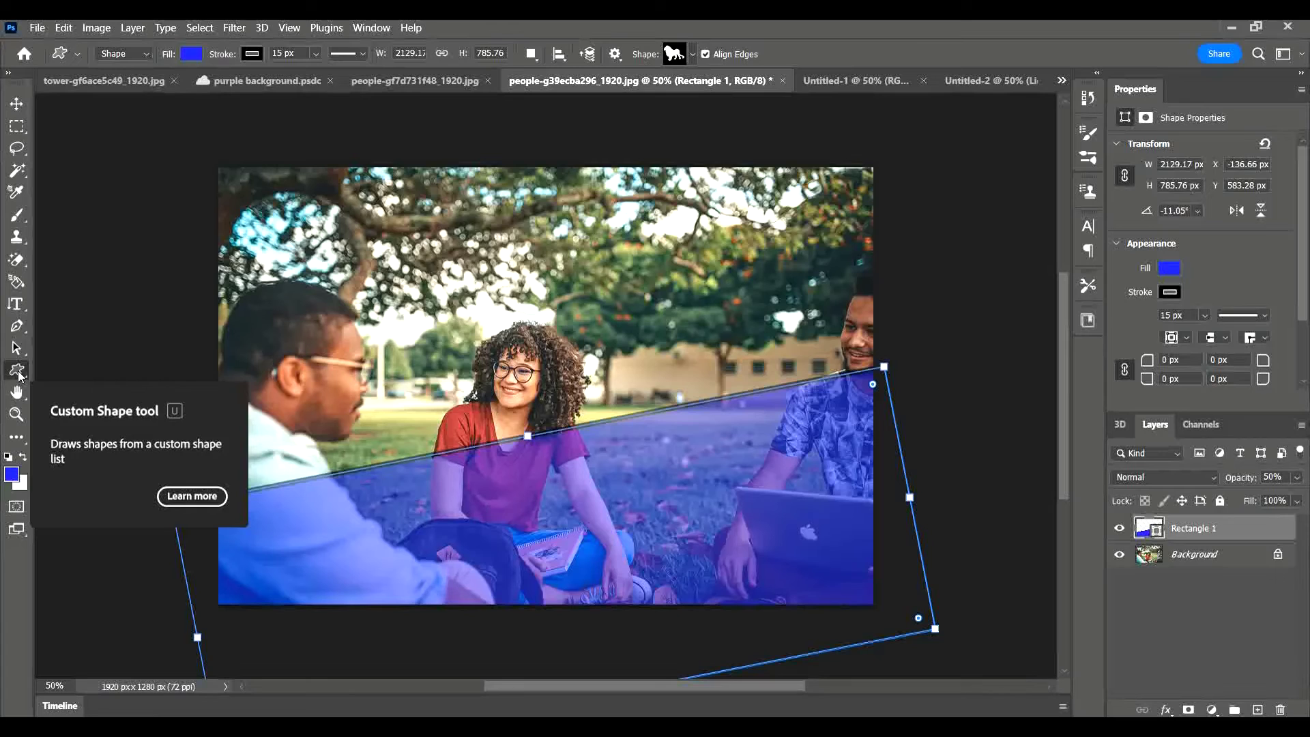
{"action": "left_click", "coordinate": [16, 103]}
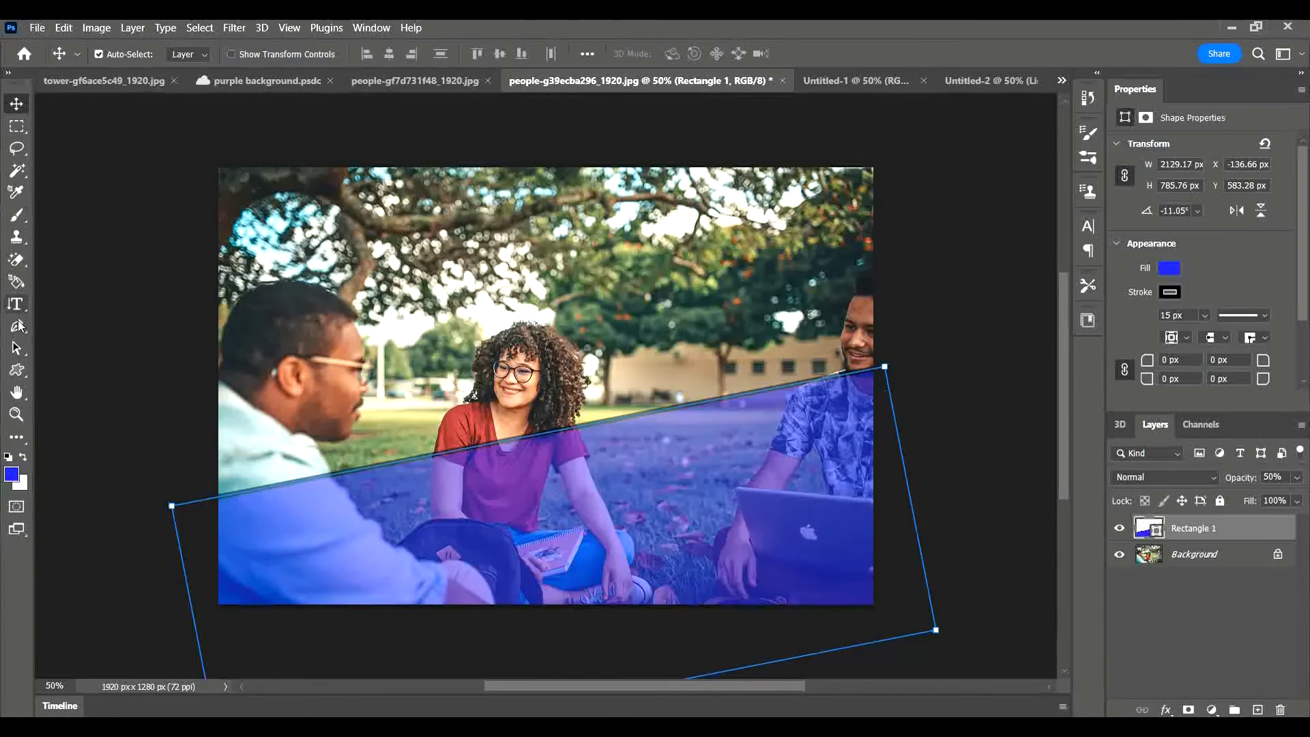
{"action": "left_click", "coordinate": [17, 370]}
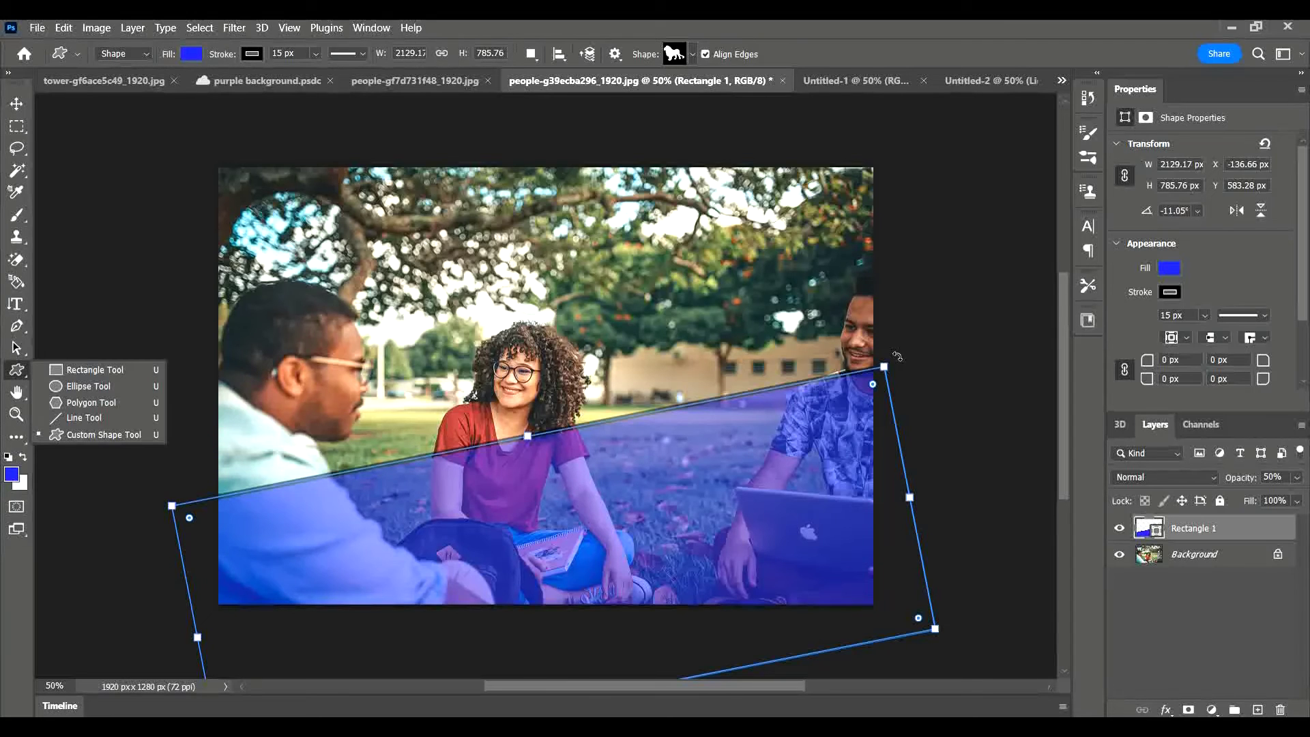
{"action": "left_click_drag", "start_coordinate": [895, 358], "coordinate": [926, 355]}
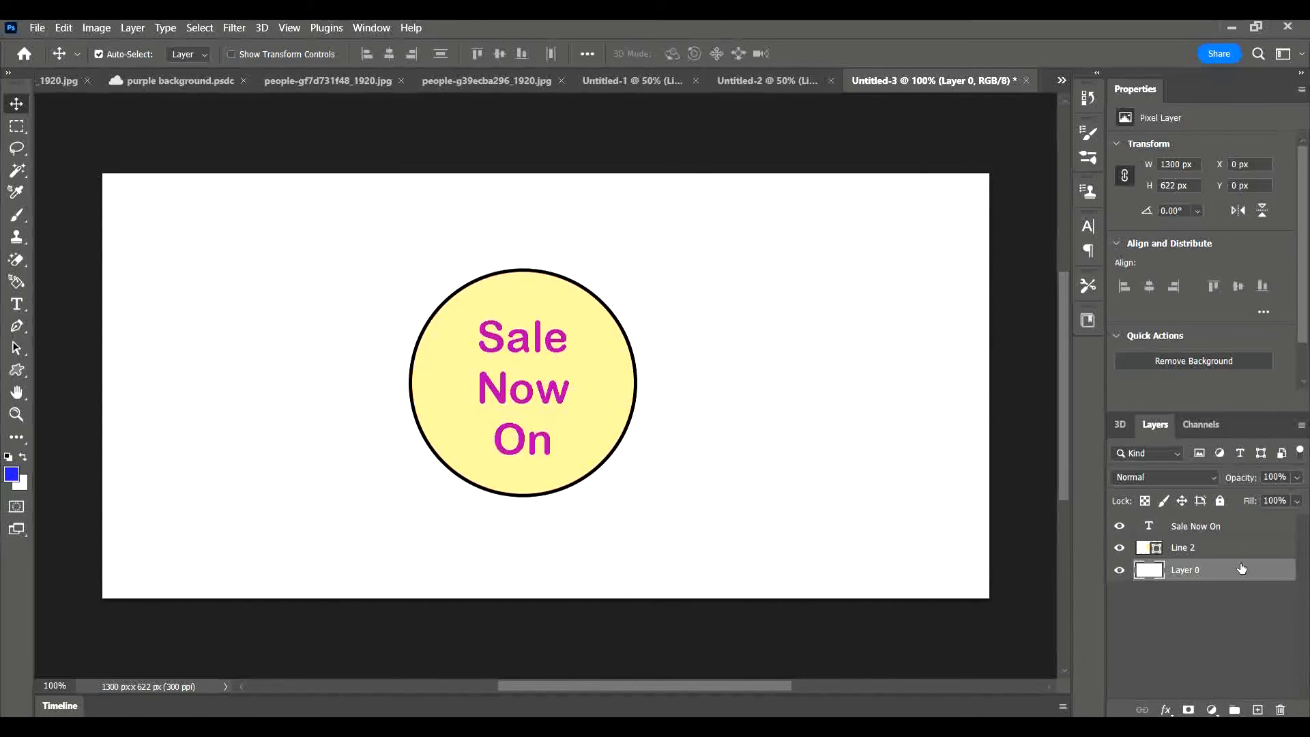
Delete the white Layer 0 from the Untitled-3 badge, leaving transparency
{"action": "key", "text": "Delete"}
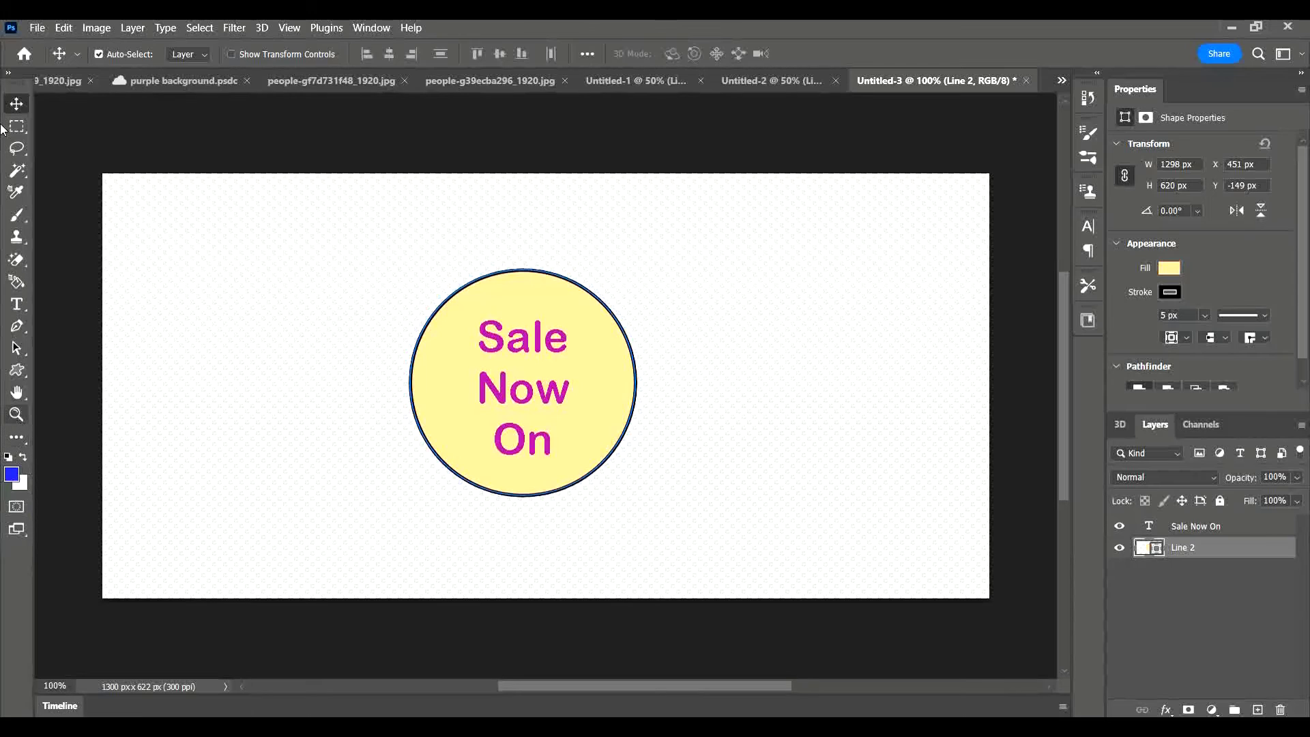
Crop Untitled-3 tightly around the Sale Now On circle to 373 × 358 px
{"action": "left_click", "coordinate": [17, 439]}
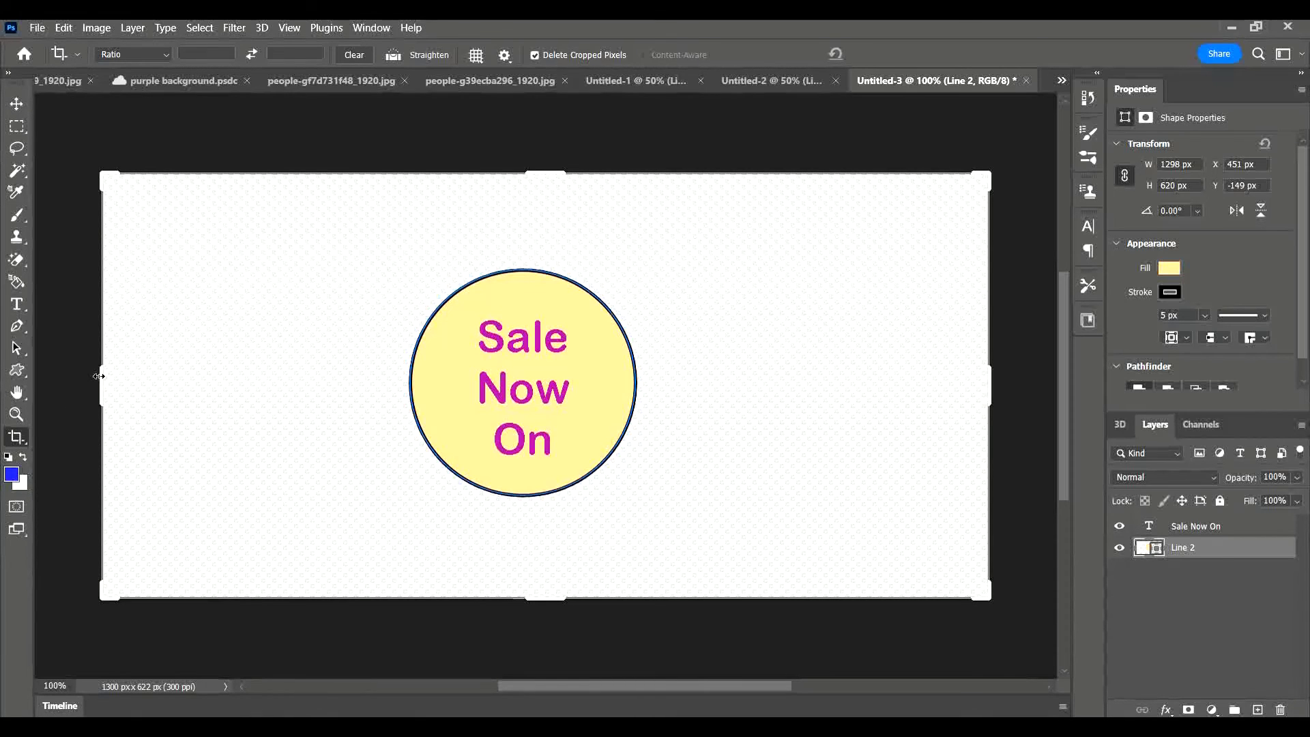
{"action": "left_click_drag", "start_coordinate": [99, 375], "coordinate": [338, 376]}
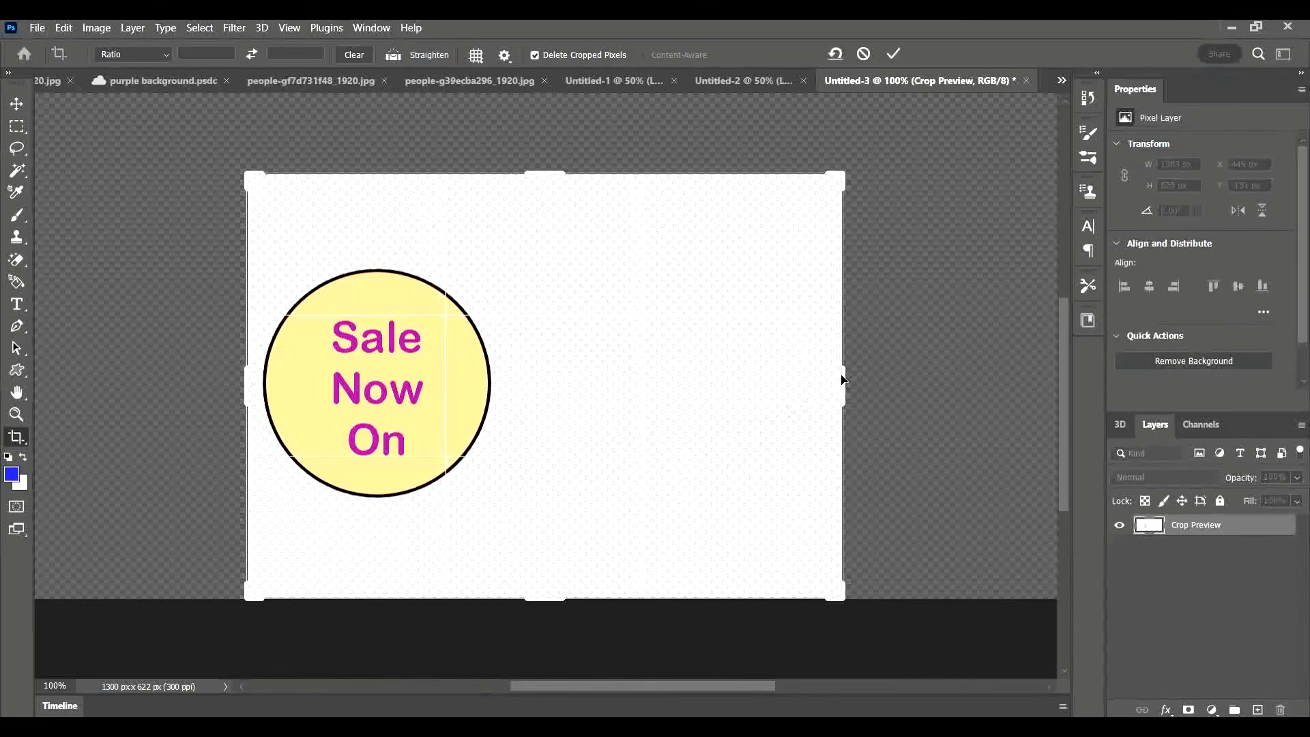
{"action": "left_click_drag", "start_coordinate": [845, 380], "coordinate": [669, 415]}
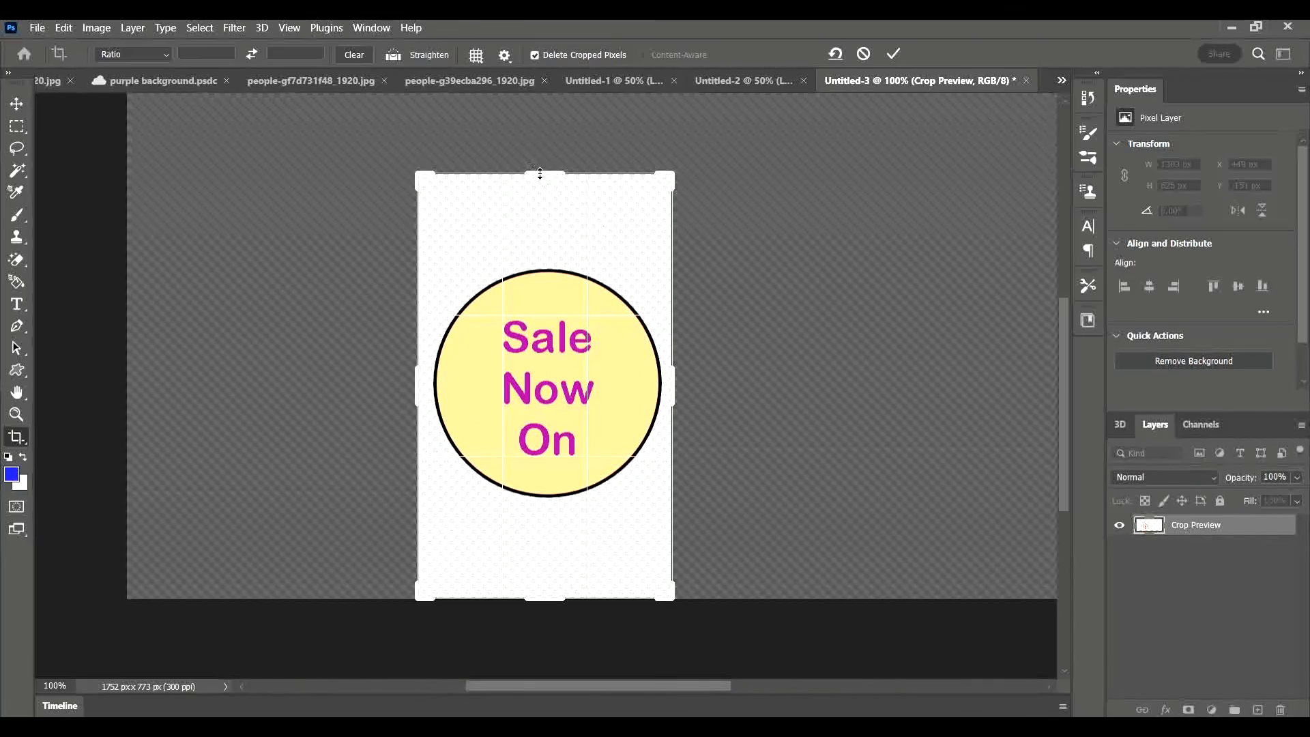
{"action": "left_click_drag", "start_coordinate": [535, 175], "coordinate": [559, 309]}
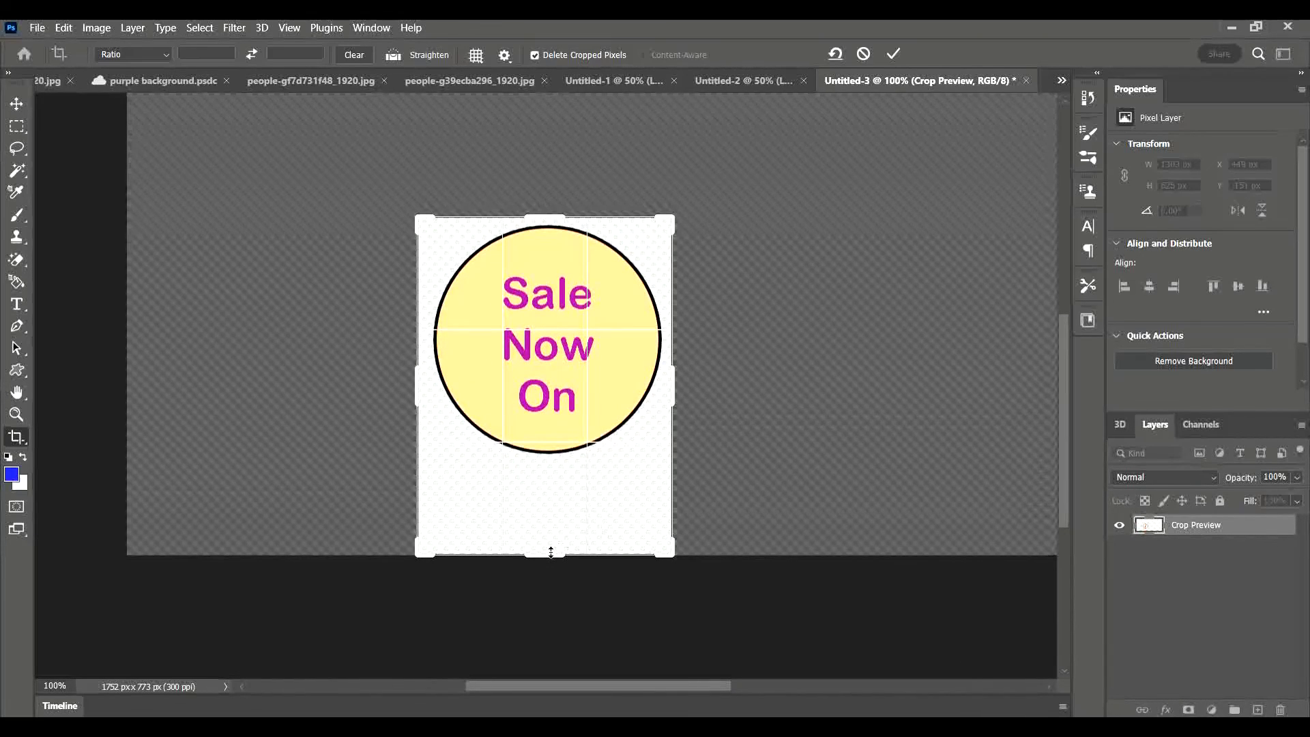
{"action": "left_click_drag", "start_coordinate": [551, 552], "coordinate": [543, 505]}
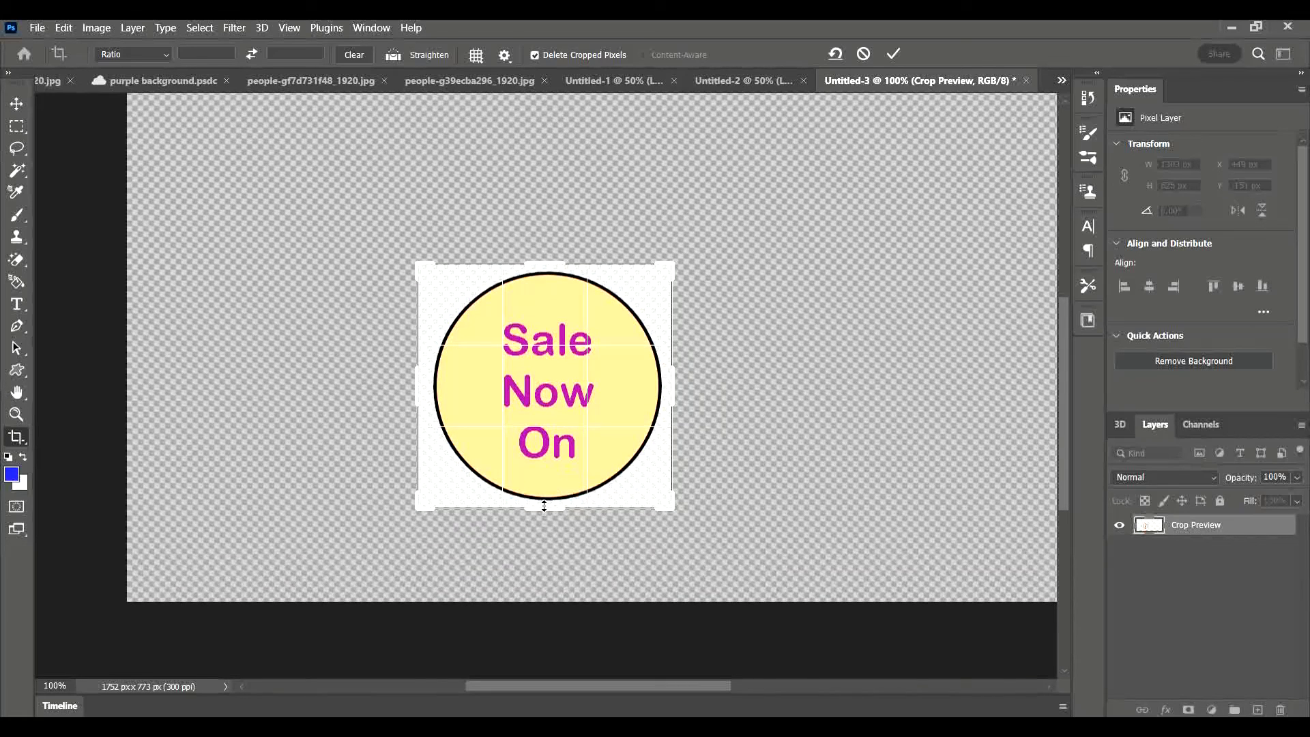
{"action": "key", "text": "Return"}
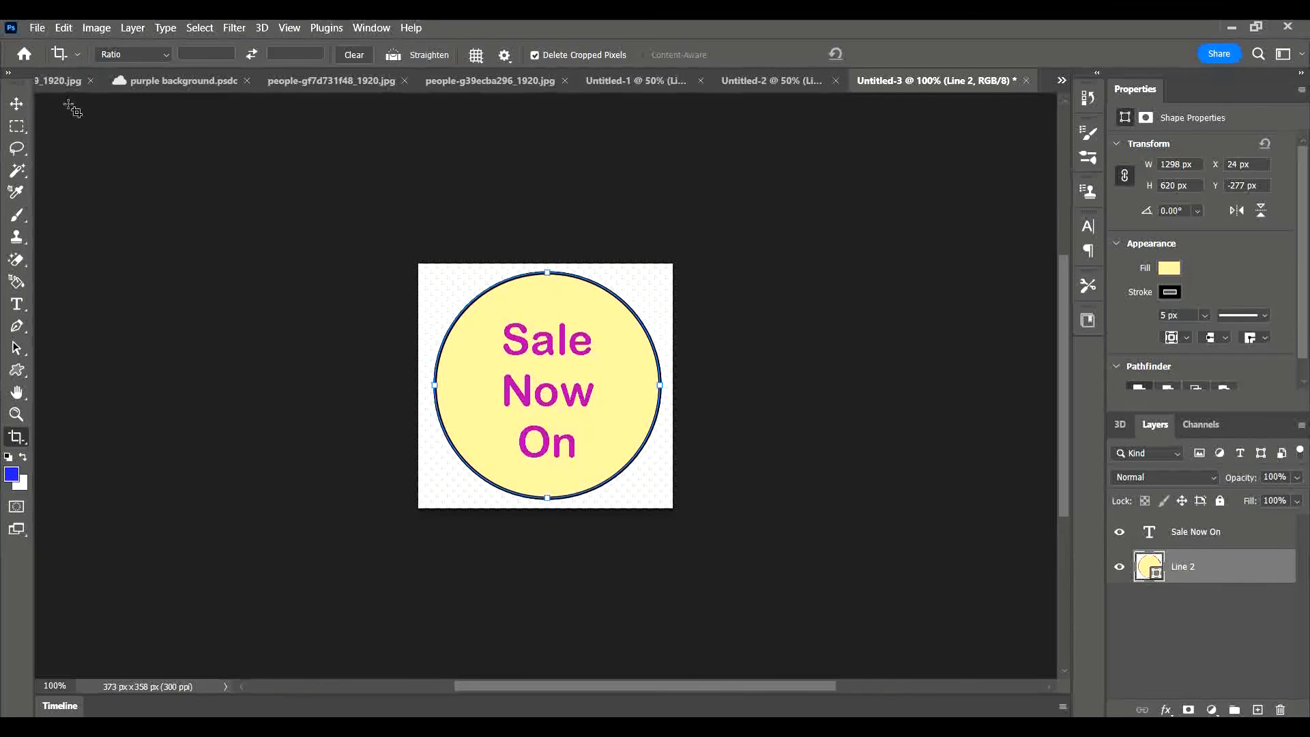
Quick Export the cropped Sale Now On badge as a PNG, bringing up the save window
{"action": "left_click", "coordinate": [39, 27]}
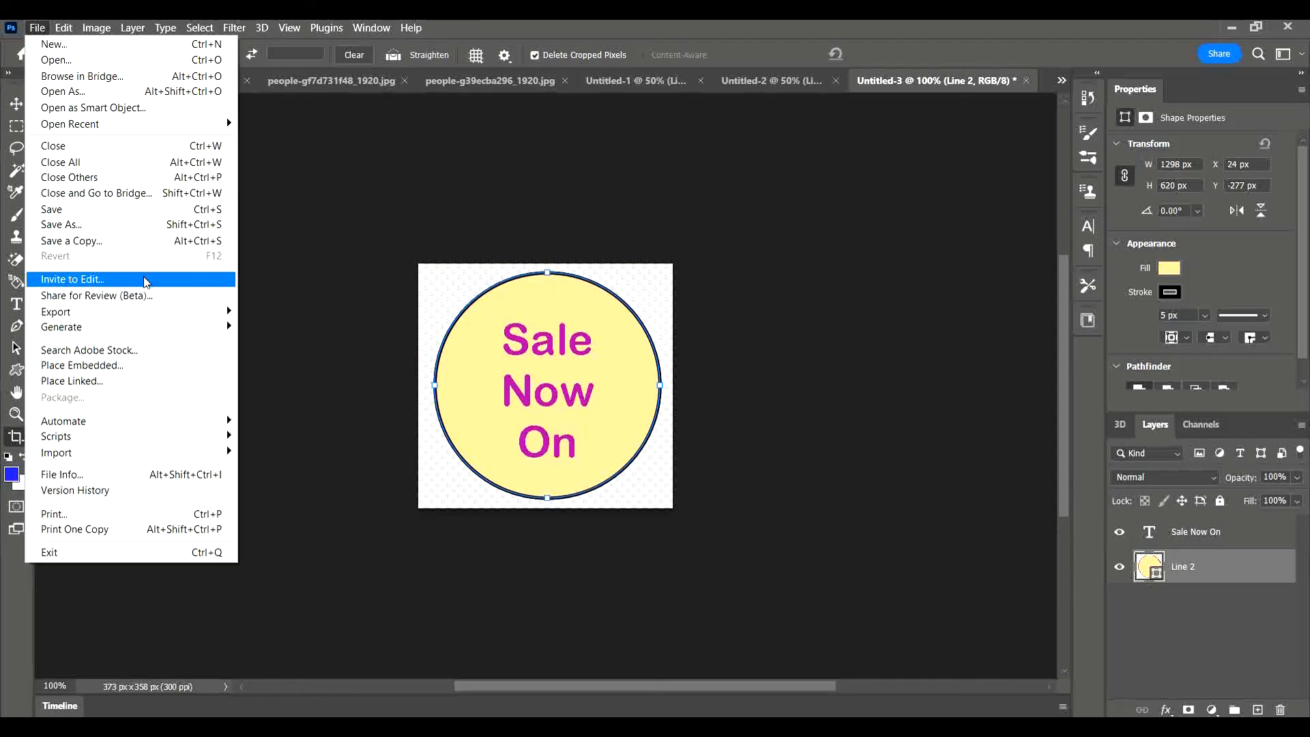
{"action": "mouse_move", "coordinate": [192, 315]}
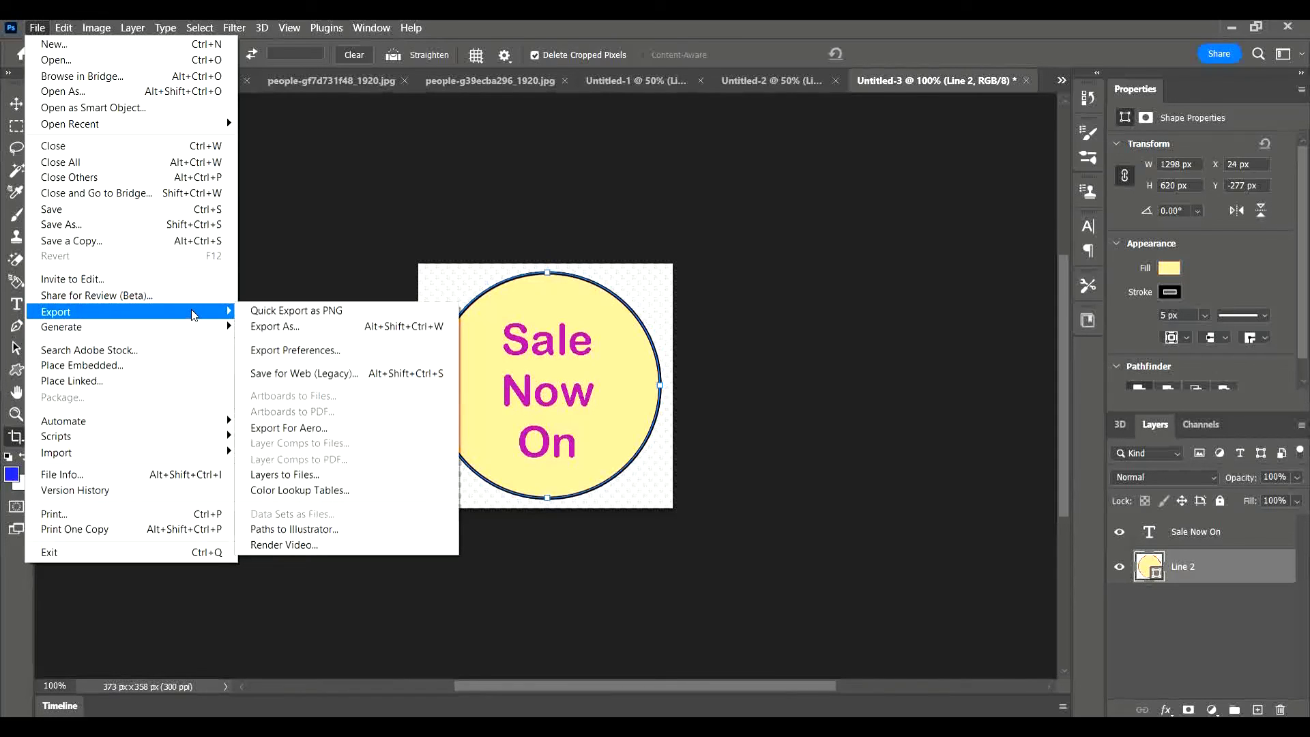
{"action": "left_click", "coordinate": [322, 316]}
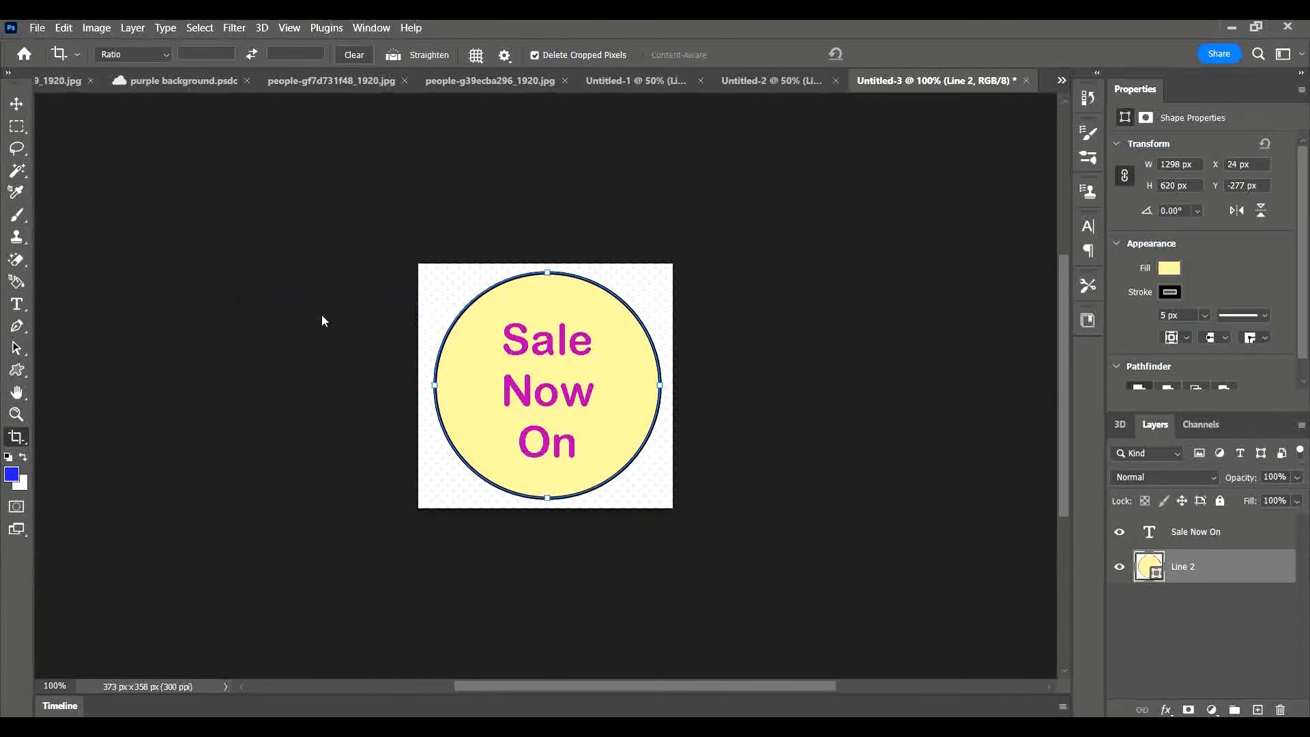